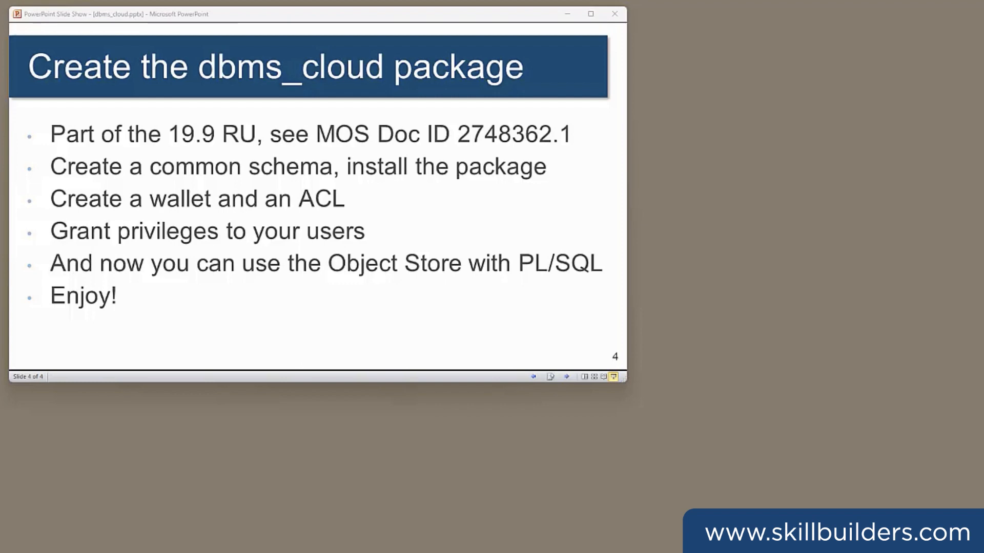
Connect as sysdba from the project folder and list the pluggable databases with sho pdbs
{"action": "key", "text": "alt+Tab"}
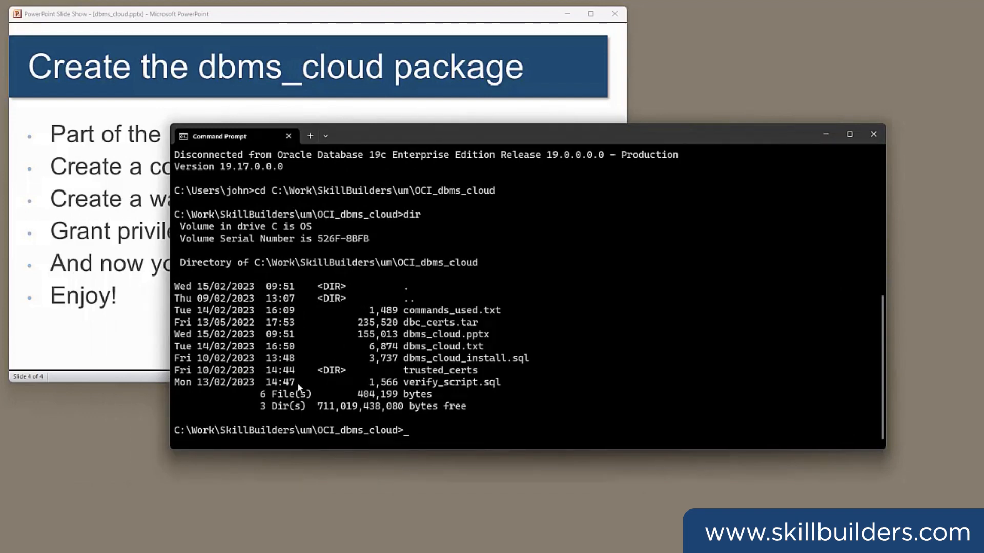
{"action": "type", "text": "cd C:\\Work\\SkillBuilders\\um\\OCI_dbms_cloud"}
{"action": "key", "text": "Up"}
{"action": "key", "text": "Up"}
{"action": "key", "text": "Down"}
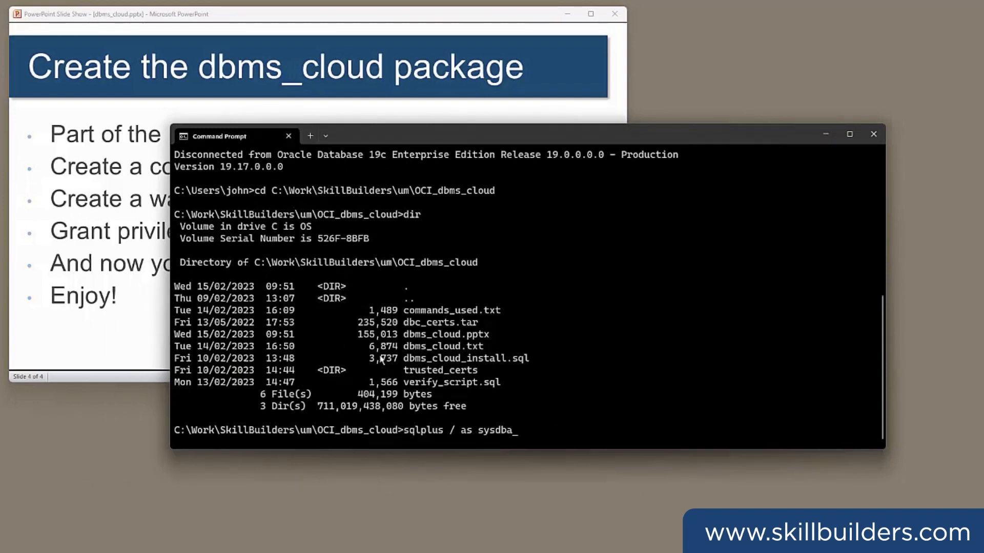
{"action": "key", "text": "Return"}
{"action": "type", "text": "s"}
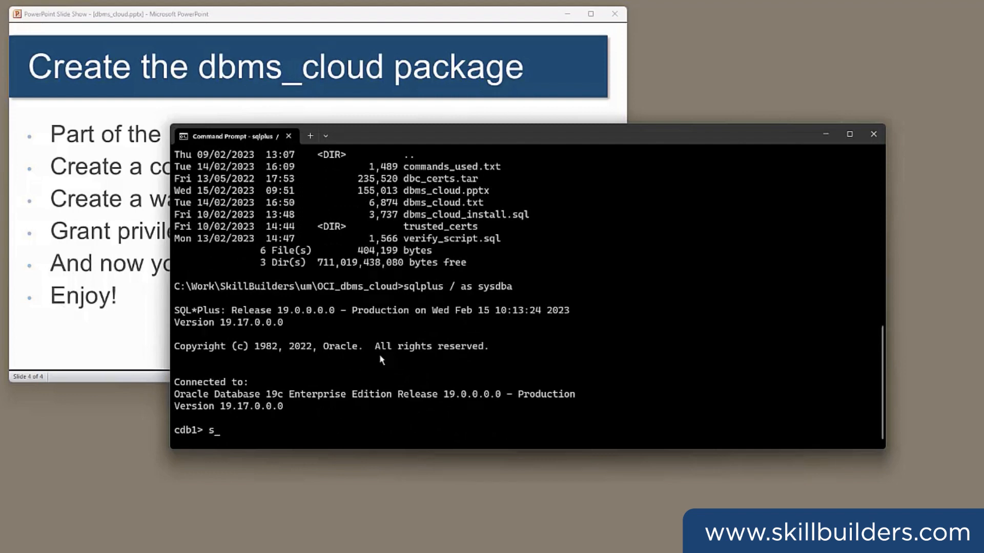
{"action": "type", "text": "ho p"}
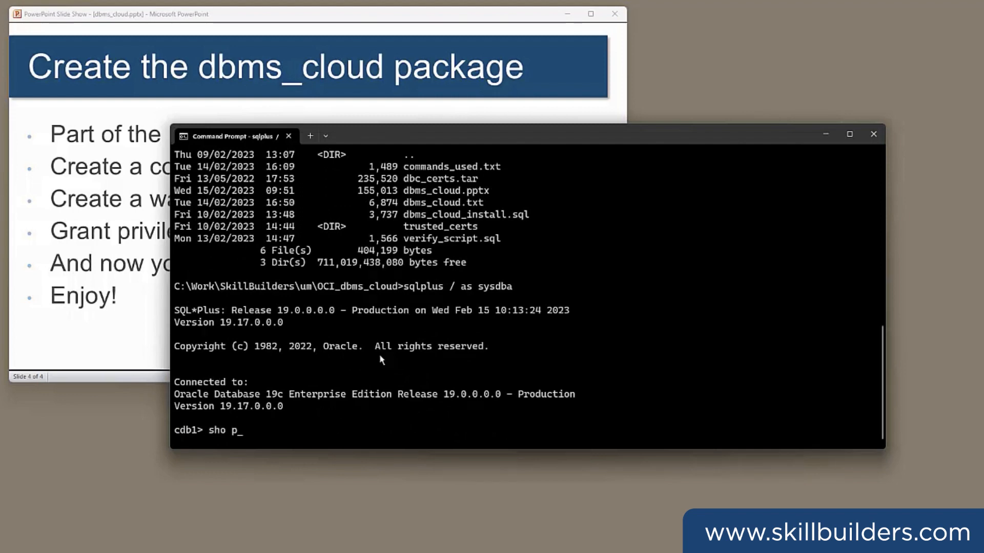
{"action": "type", "text": "dbs"}
{"action": "key", "text": "Return"}
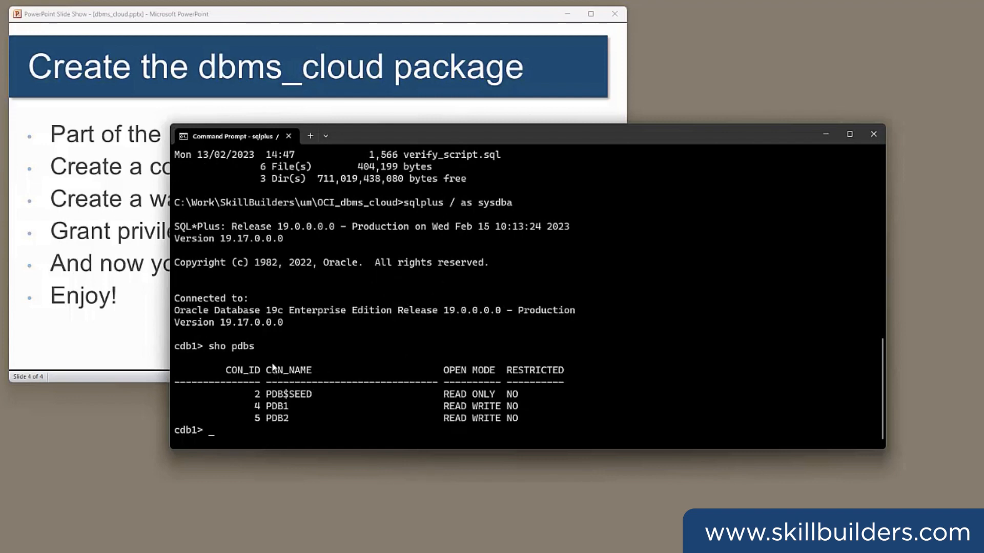
Exit SQL*Plus, list the folder, and prepare a notepad command with dbms_cloud_install.sql
{"action": "left_click", "coordinate": [259, 19]}
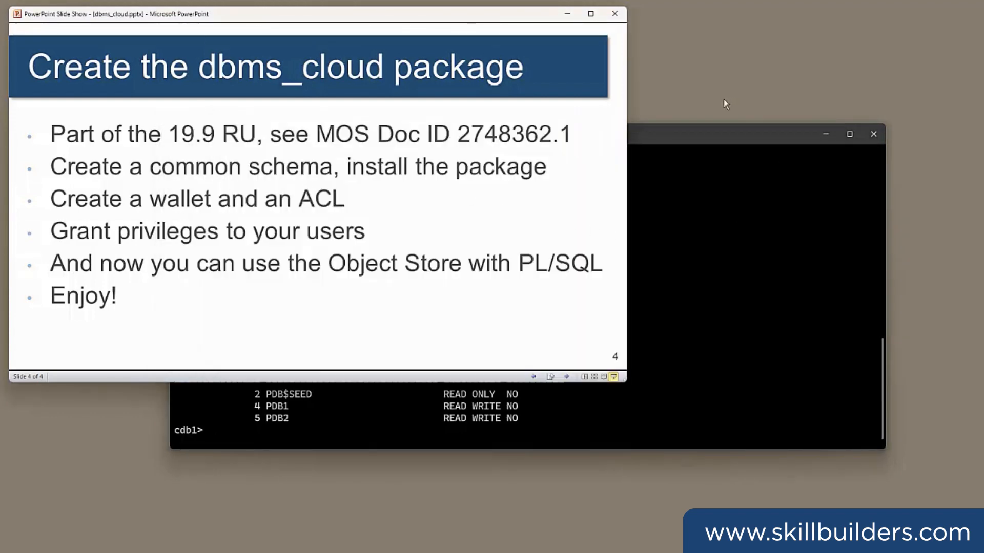
{"action": "left_click", "coordinate": [715, 130]}
{"action": "type", "text": "e"}
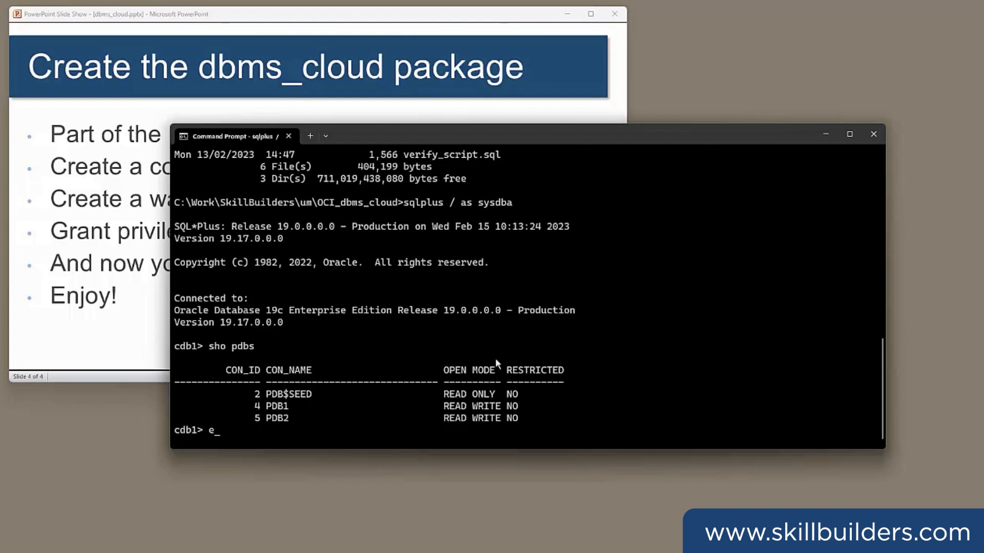
{"action": "type", "text": "xit"}
{"action": "key", "text": "Return"}
{"action": "type", "text": "d"}
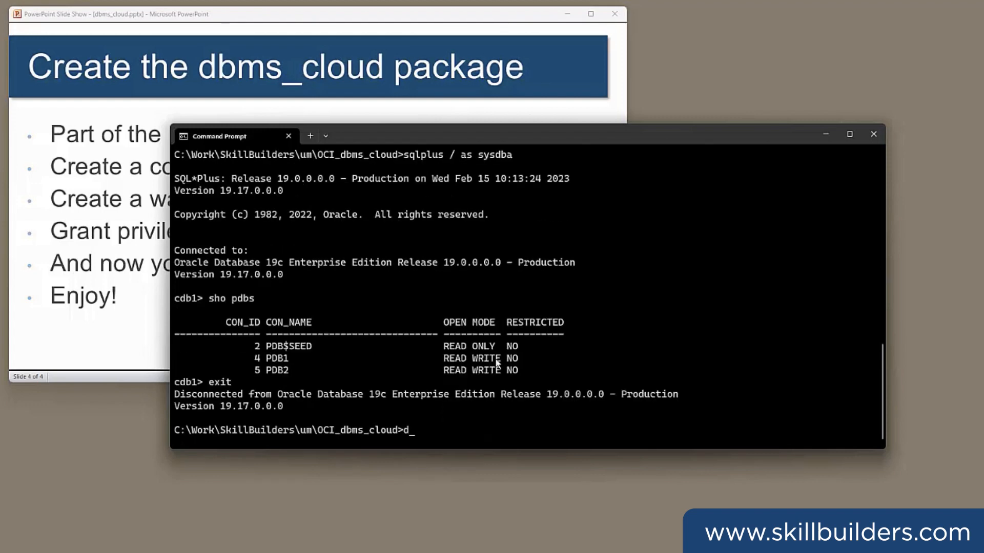
{"action": "type", "text": "ir"}
{"action": "key", "text": "Return"}
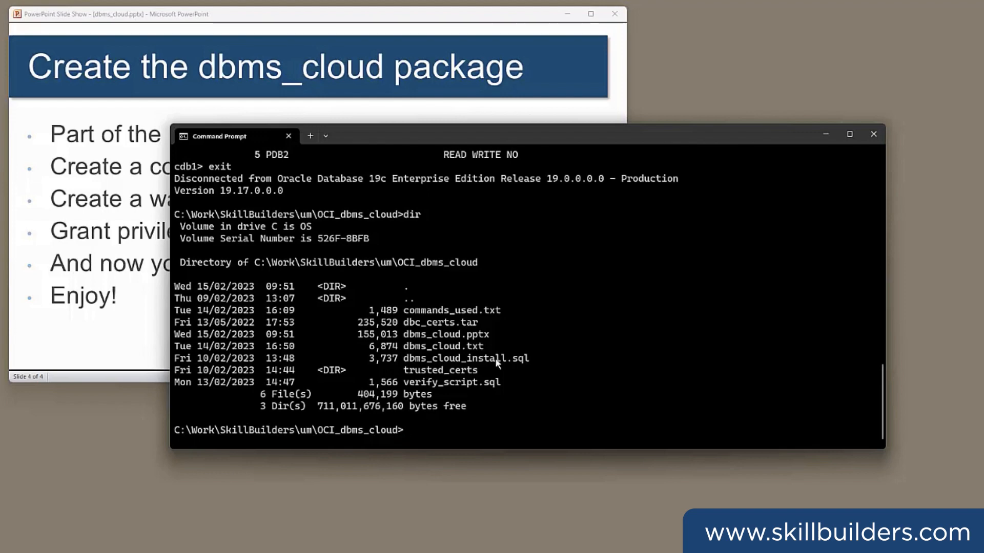
{"action": "type", "text": "notepad"}
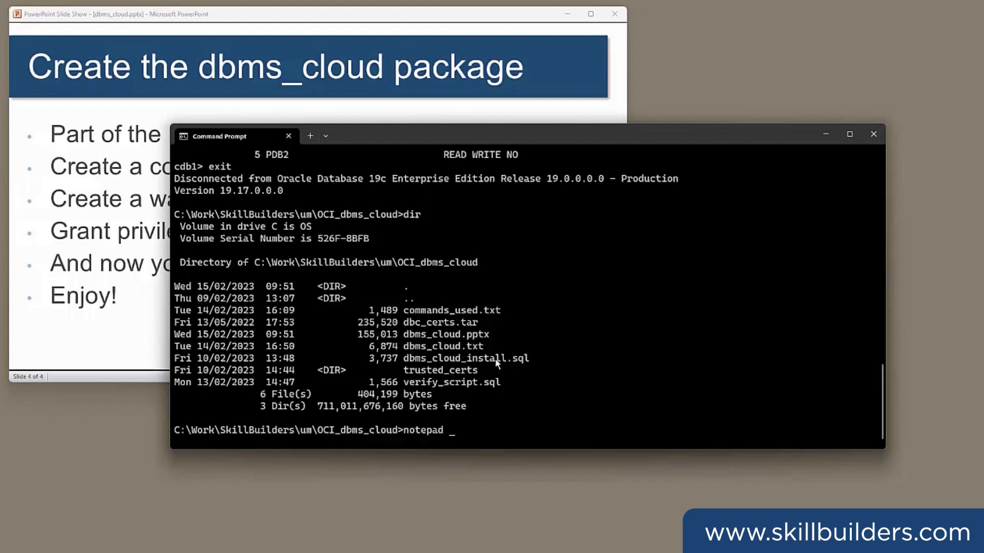
{"action": "mouse_move", "coordinate": [403, 358]}
{"action": "left_mouse_down"}
{"action": "mouse_move", "coordinate": [536, 368]}
{"action": "mouse_move", "coordinate": [528, 357]}
{"action": "left_mouse_up"}
{"action": "right_click", "coordinate": [527, 356]}
Review the sqlsessstart path and C##CLOUD$SERVICE user in the script, then close Notepad
{"action": "key", "text": "Return"}
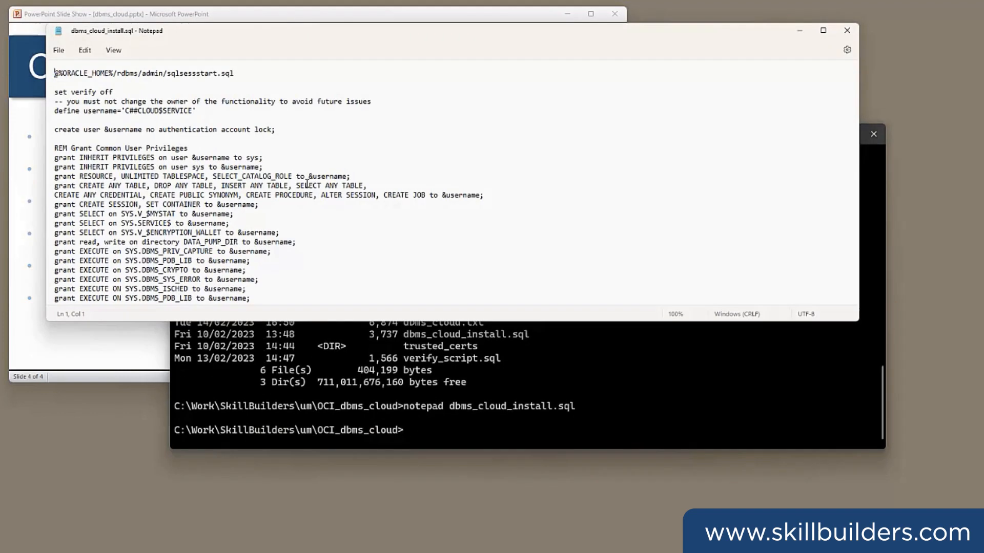
{"action": "left_click", "coordinate": [164, 74]}
{"action": "left_click_drag", "start_coordinate": [118, 74], "coordinate": [246, 82]}
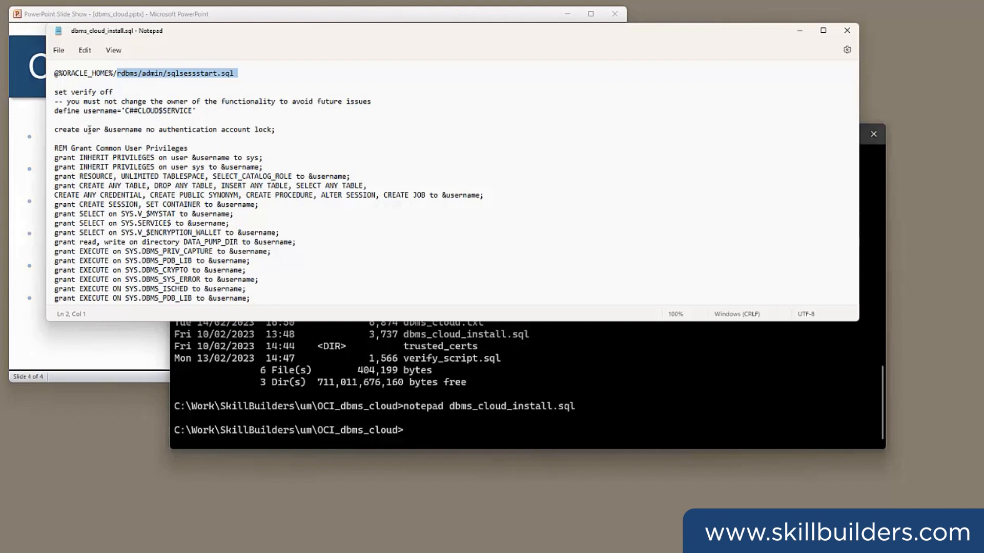
{"action": "left_click", "coordinate": [229, 139]}
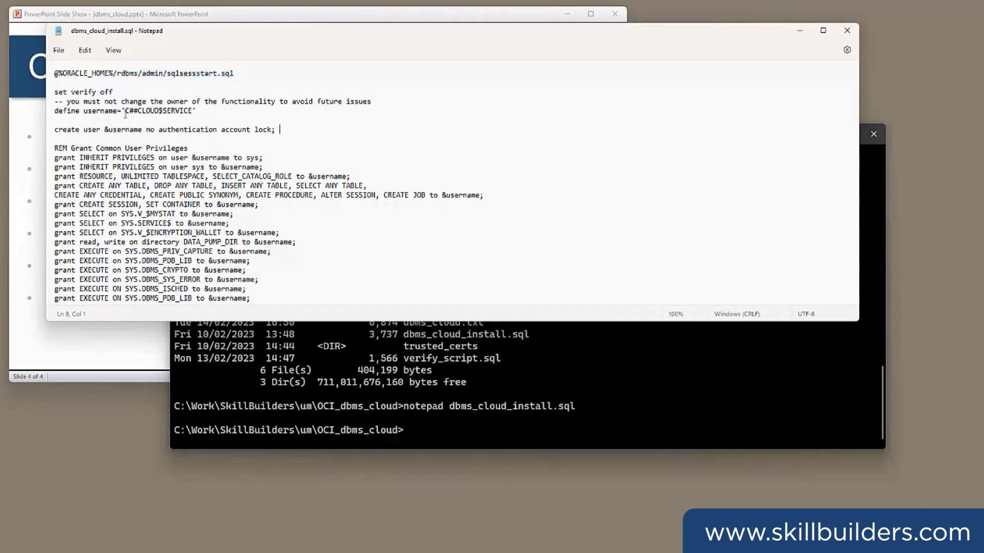
{"action": "left_click_drag", "start_coordinate": [120, 111], "coordinate": [206, 111]}
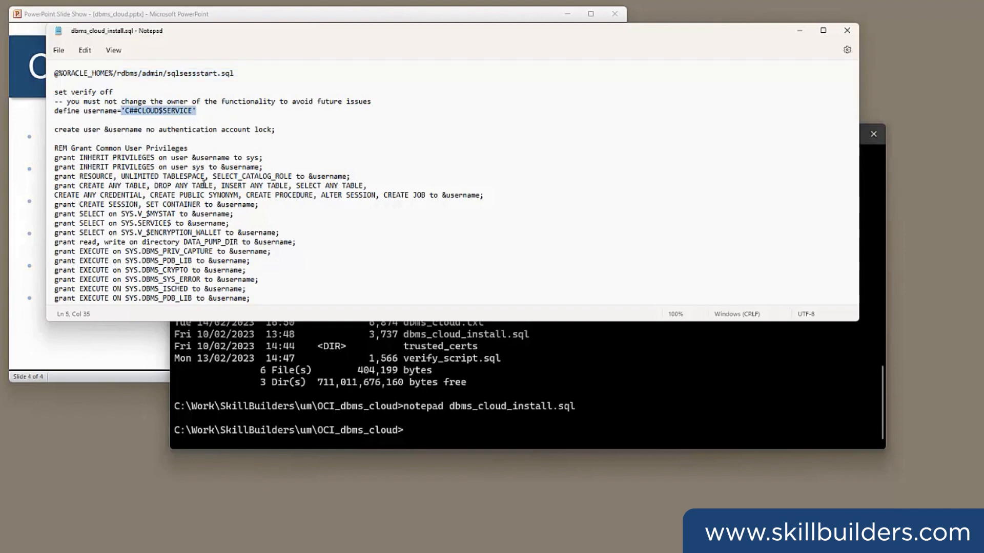
{"action": "scroll", "coordinate": [205, 184], "scroll_direction": "down", "scroll_amount": 3}
{"action": "scroll", "coordinate": [121, 84], "scroll_direction": "down", "scroll_amount": 4}
{"action": "scroll", "coordinate": [121, 104], "scroll_direction": "down", "scroll_amount": 4}
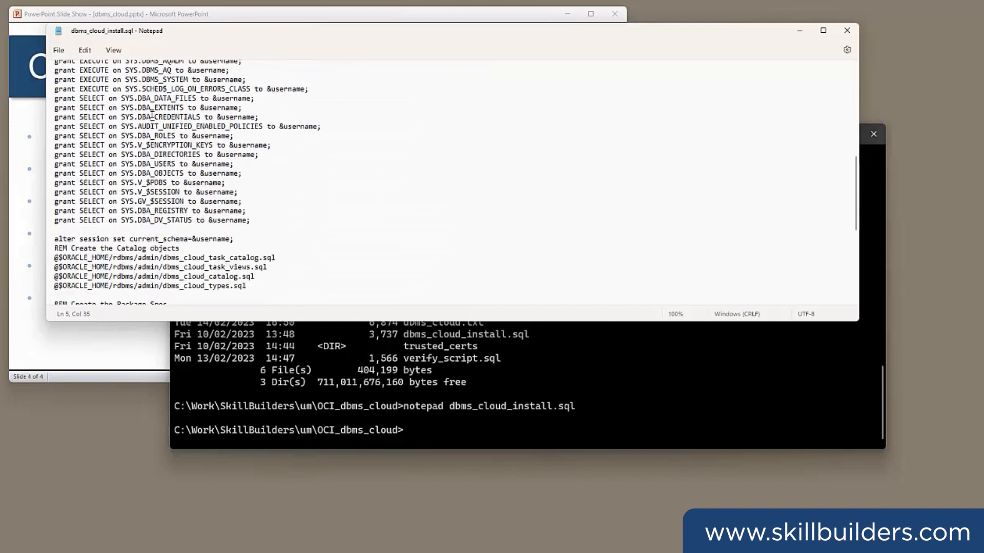
{"action": "scroll", "coordinate": [123, 128], "scroll_direction": "down", "scroll_amount": 4}
{"action": "scroll", "coordinate": [124, 146], "scroll_direction": "down", "scroll_amount": 1}
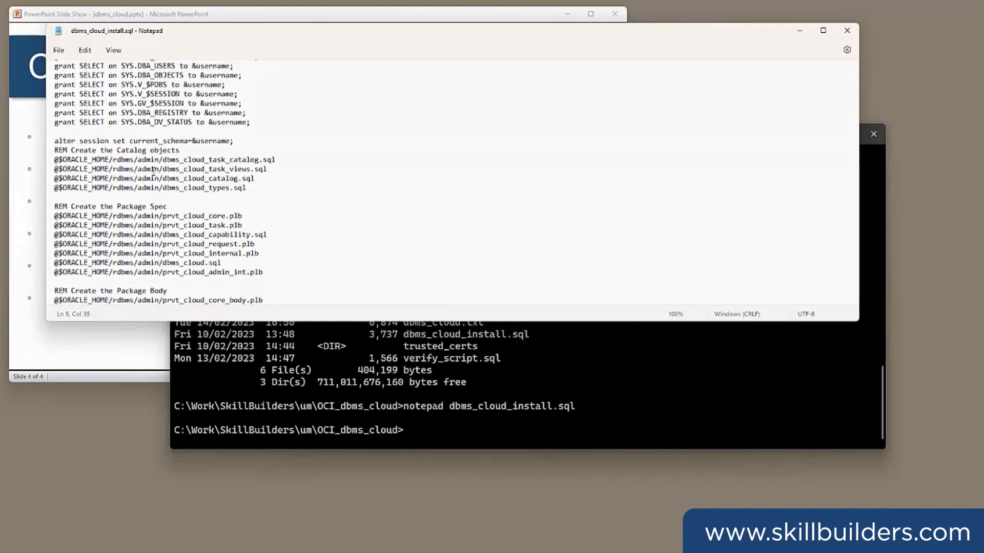
{"action": "scroll", "coordinate": [168, 182], "scroll_direction": "down", "scroll_amount": 3}
{"action": "scroll", "coordinate": [172, 185], "scroll_direction": "down", "scroll_amount": 2}
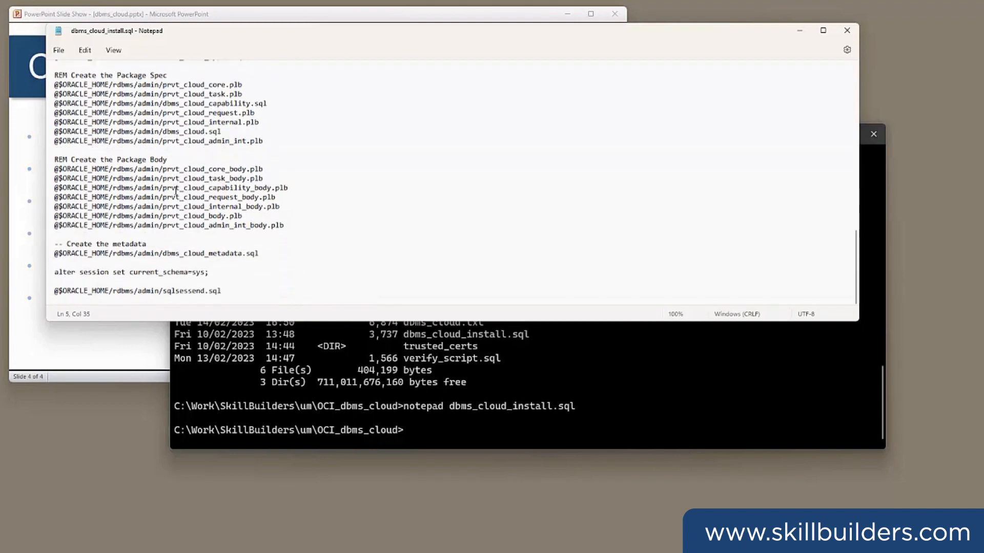
{"action": "left_click", "coordinate": [849, 29]}
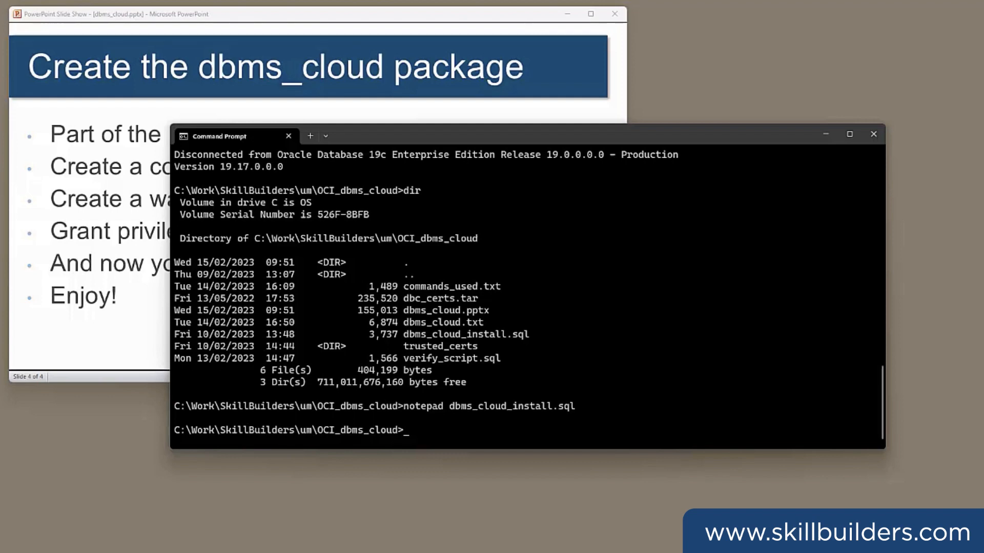
{"action": "key", "text": "ctrl+v"}
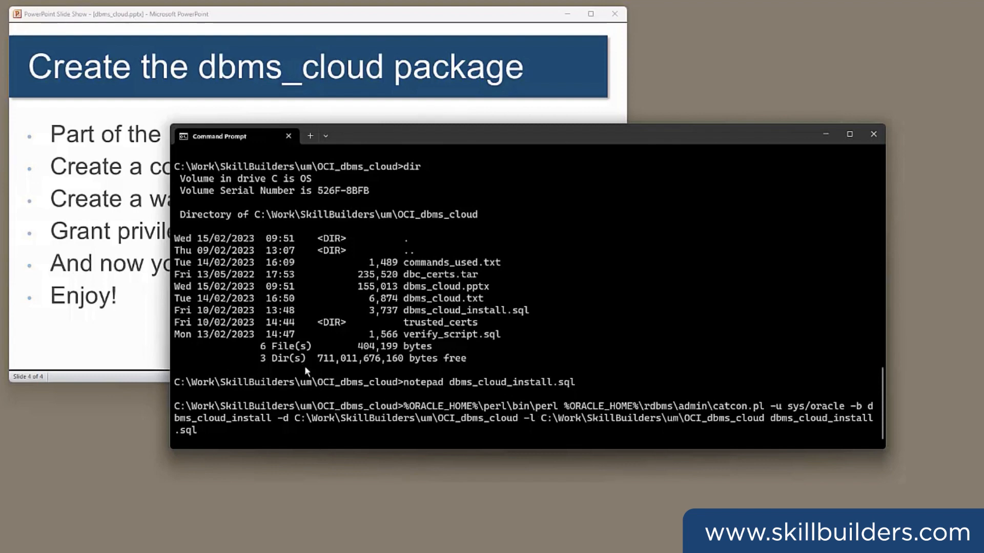
{"action": "key", "text": "Return"}
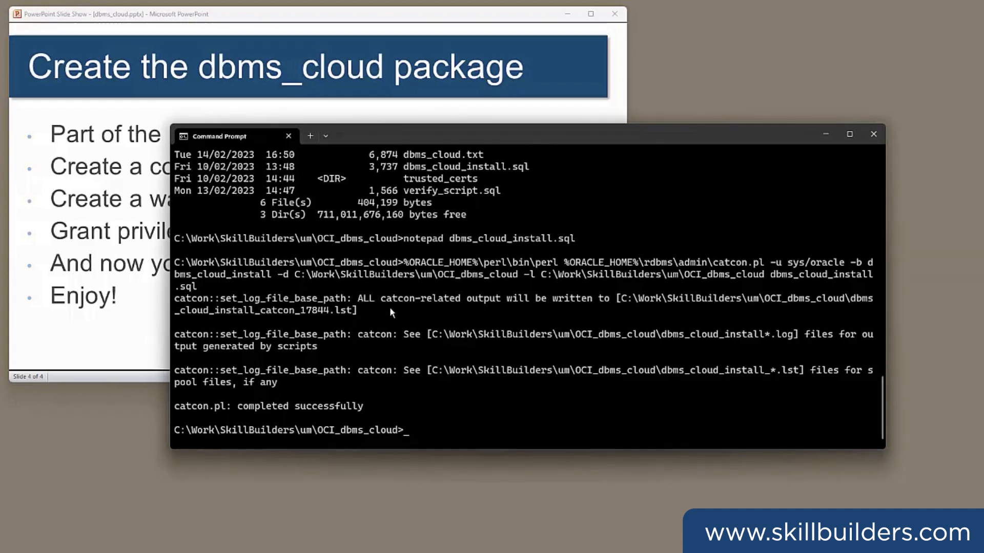
Reconnect as sysdba, query cdb_objects for DBMS_CLOUD, and list the pluggable databases again
{"action": "key", "text": "Up"}
{"action": "key", "text": "Up"}
{"action": "key", "text": "Up"}
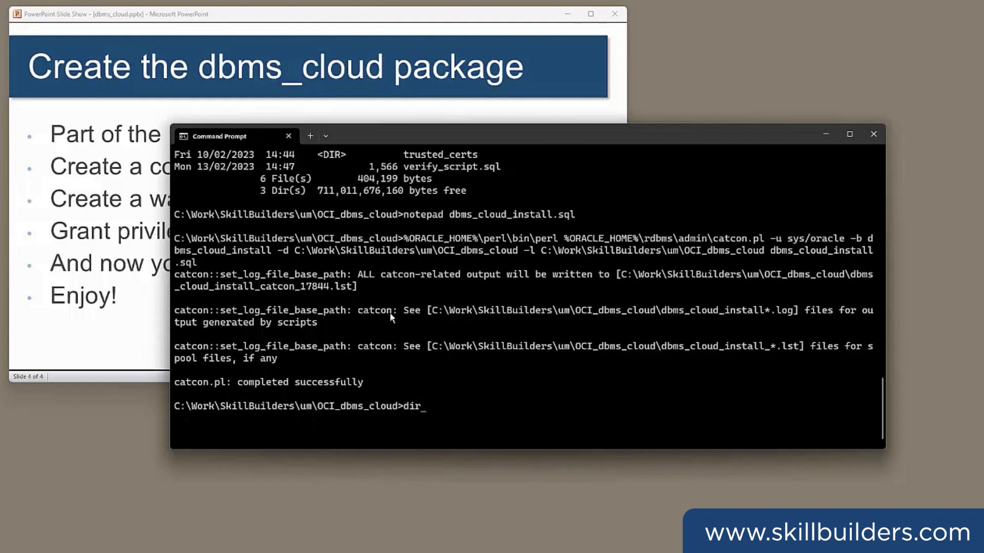
{"action": "key", "text": "Up"}
{"action": "key", "text": "Return"}
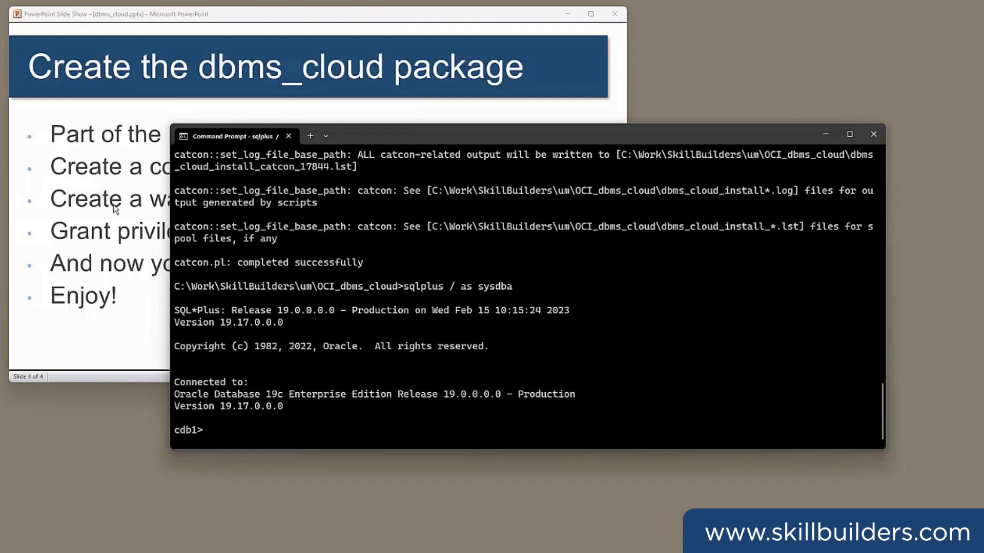
{"action": "right_click", "coordinate": [495, 344]}
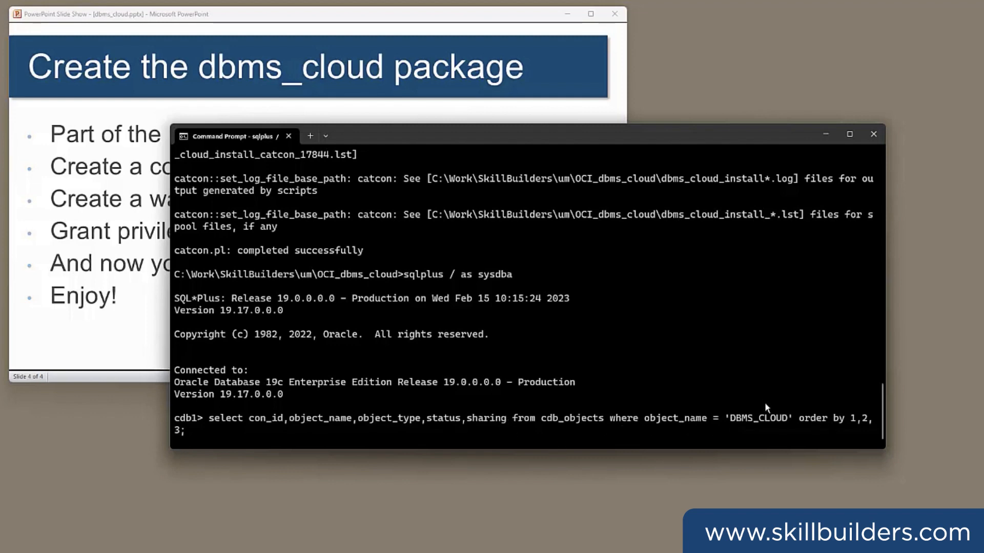
{"action": "key", "text": "Return"}
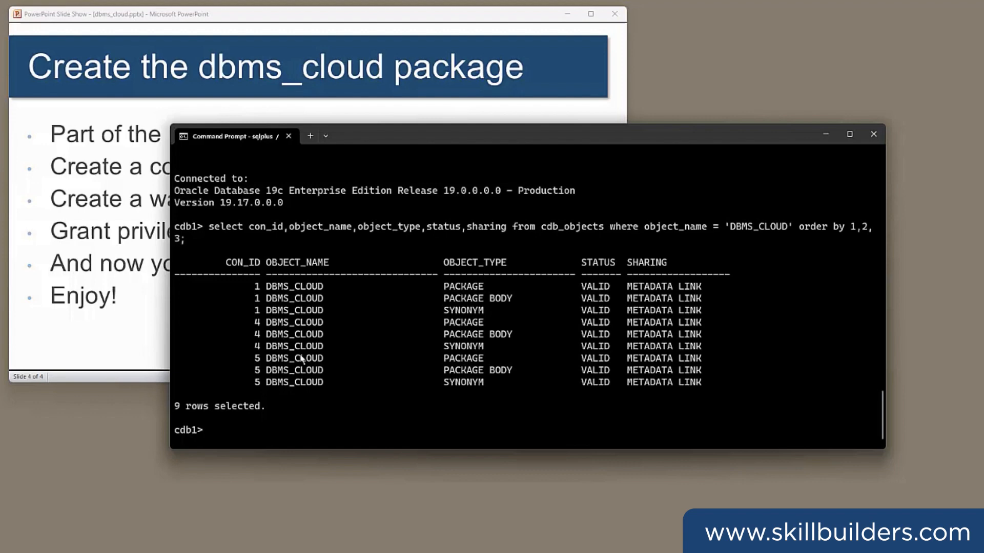
{"action": "type", "text": "sho pdb"}
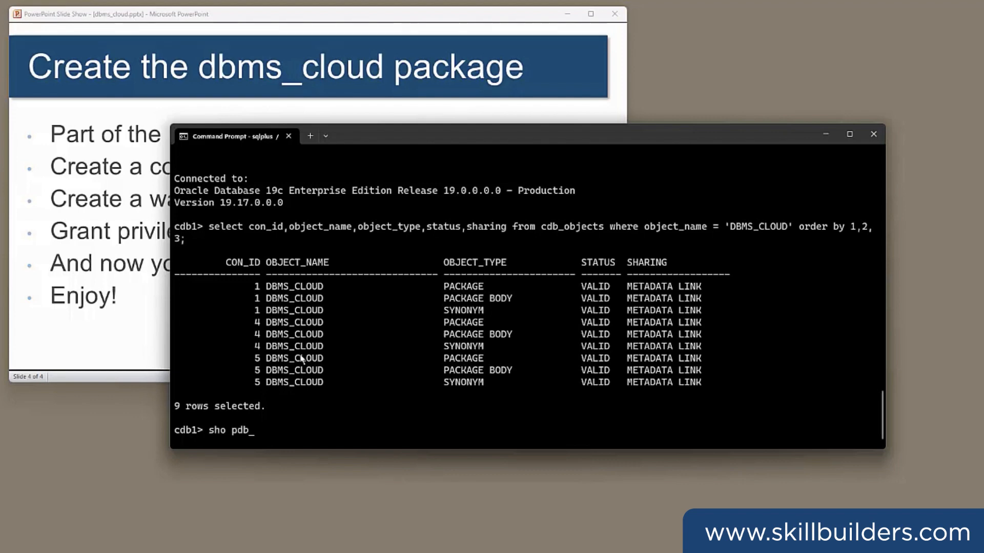
{"action": "type", "text": "s"}
{"action": "key", "text": "Return"}
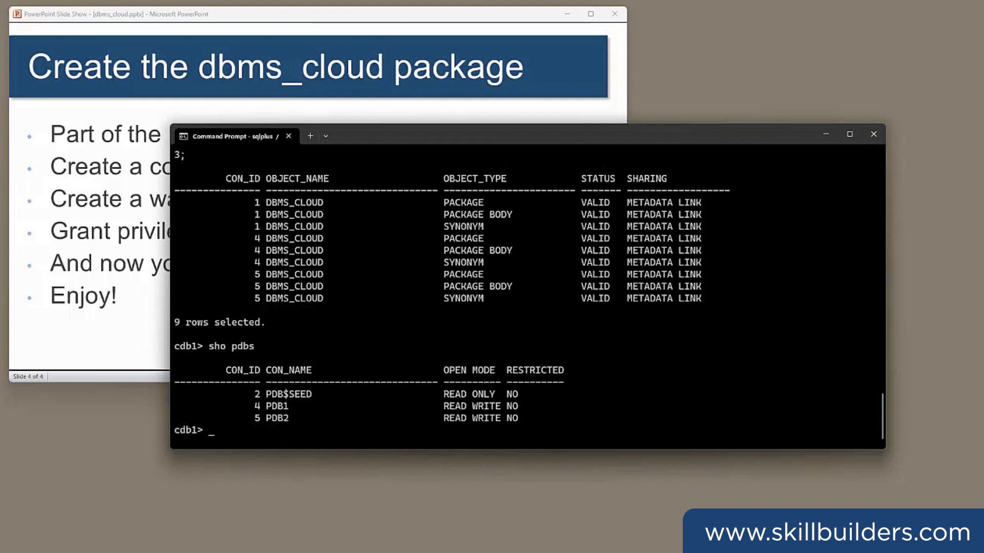
Bring the dbms_cloud slide forward, then return to the Command Prompt with the query results
{"action": "left_click", "coordinate": [332, 14]}
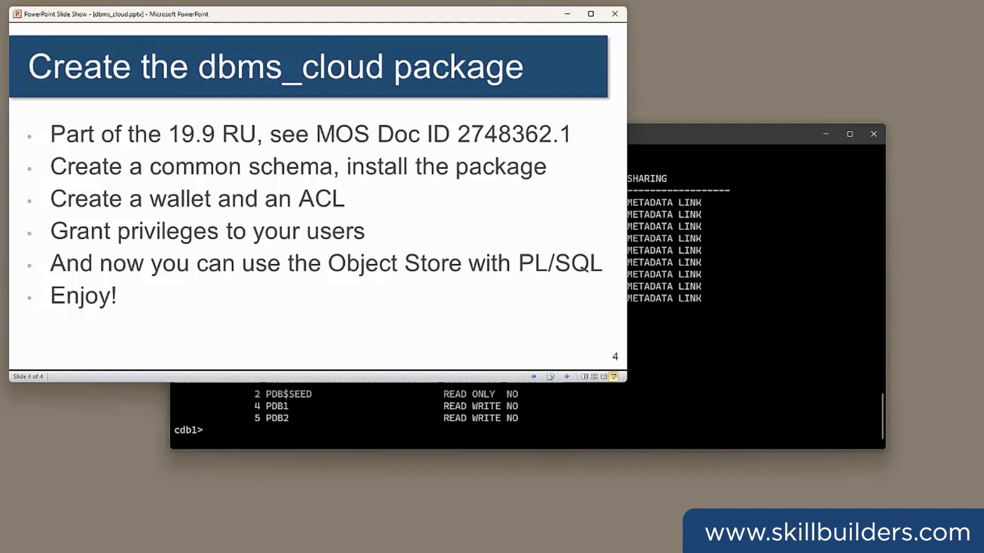
{"action": "right_click", "coordinate": [368, 431]}
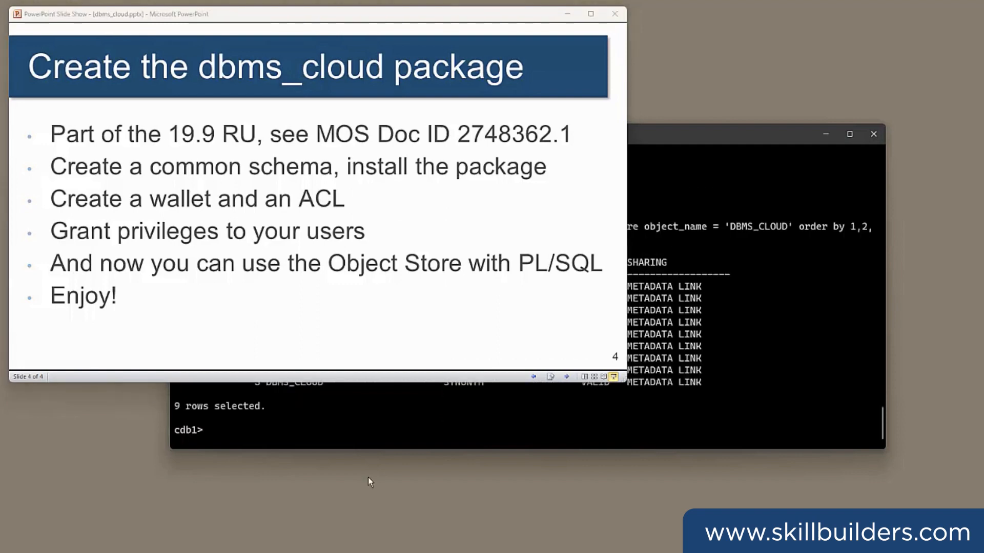
{"action": "left_click", "coordinate": [347, 425]}
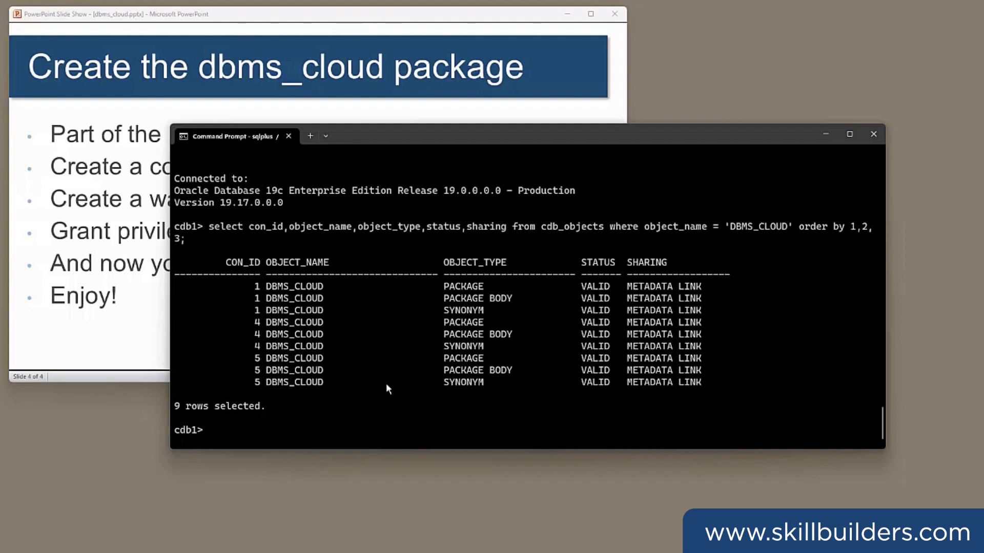
{"action": "type", "text": "alter database property set ssl_wallet='c:\\tmp\\hawallet';"}
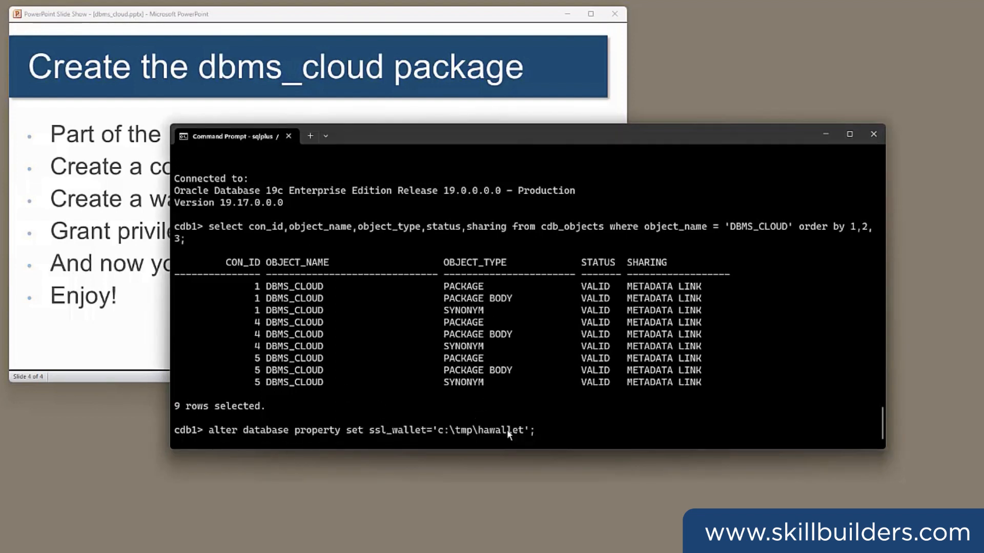
Set ssl_wallet to c:\tmp\hawallet, create and assign open.xml ACL to all hosts, append wallet ACE for PUBLIC
{"action": "key", "text": "Return"}
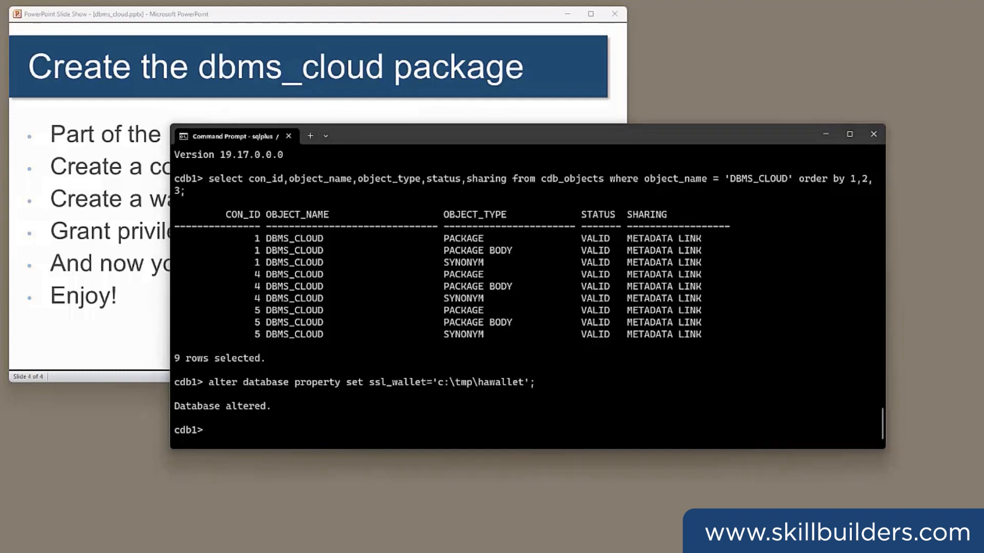
{"action": "type", "text": "exec dbms_network_acl_admin.create_acl('open.xml','unrestricted','PUBLIC',true,'connect');"}
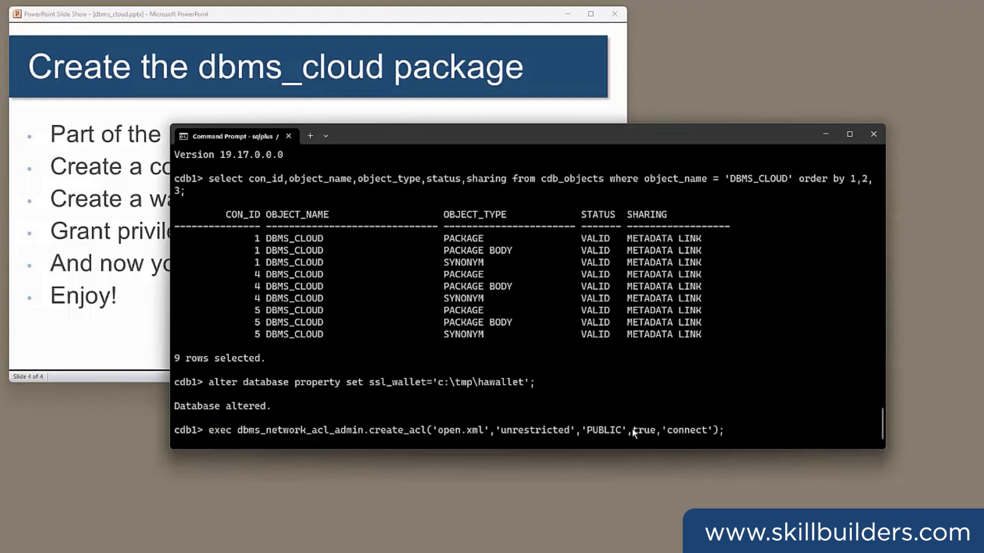
{"action": "key", "text": "Return"}
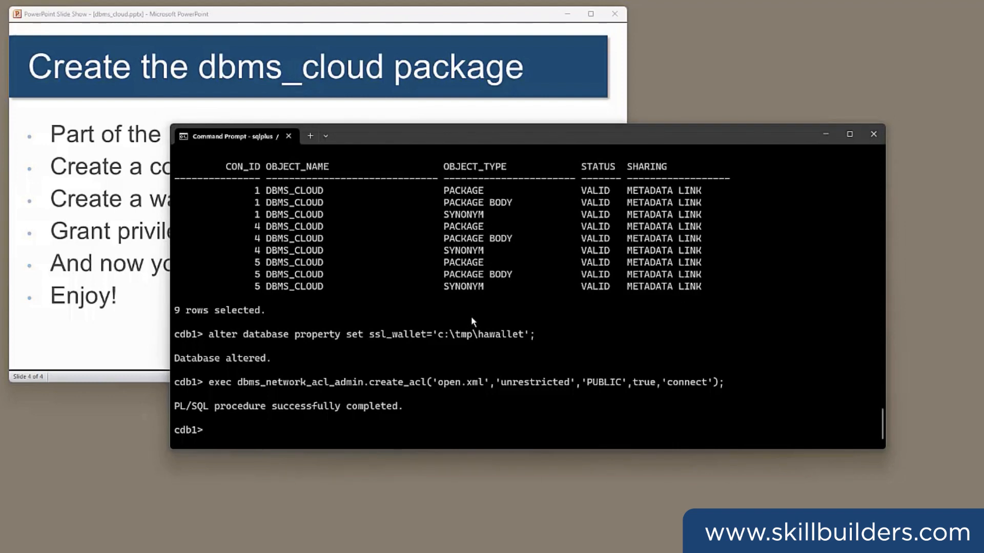
{"action": "type", "text": "exec dbms_network_acl_admin.assign_acl('open.xml','*');"}
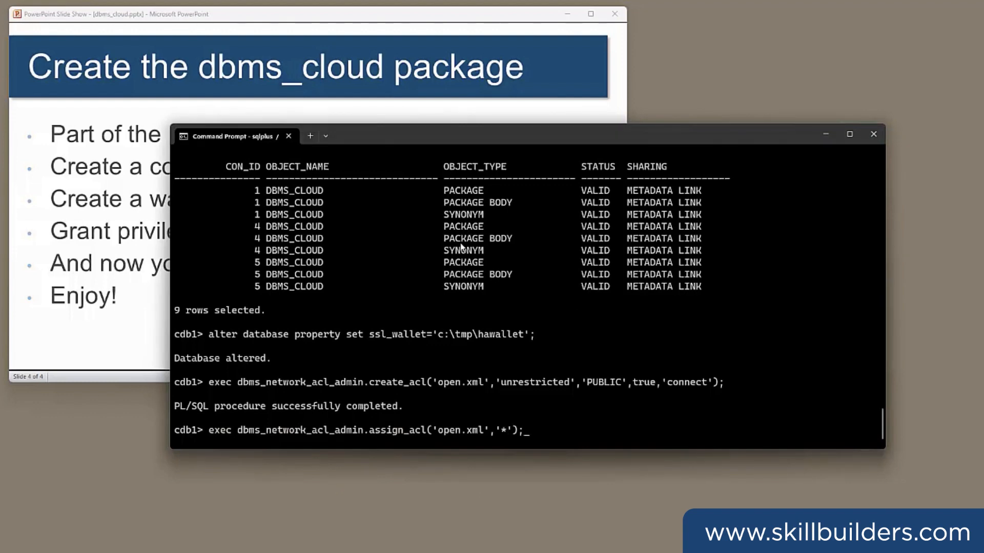
{"action": "key", "text": "Return"}
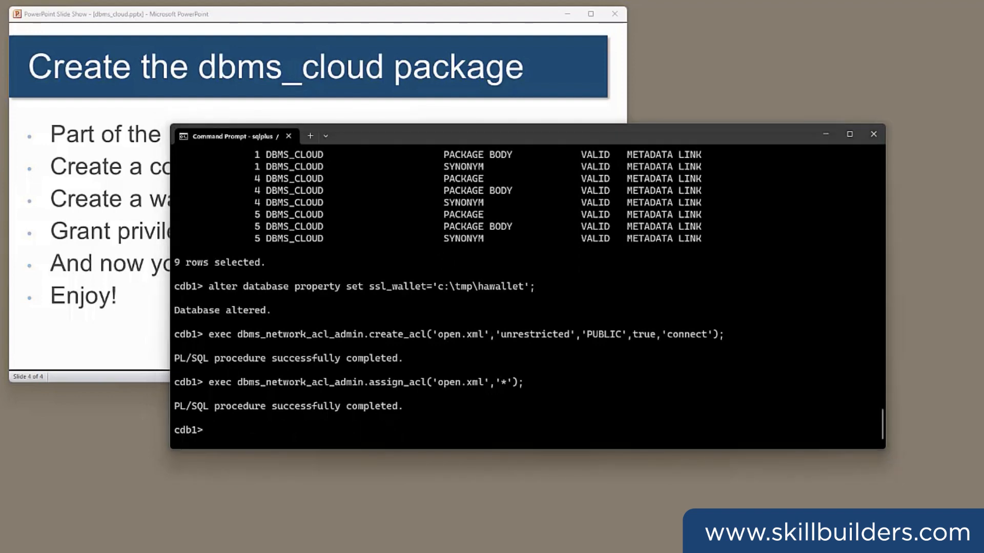
{"action": "right_click", "coordinate": [247, 312]}
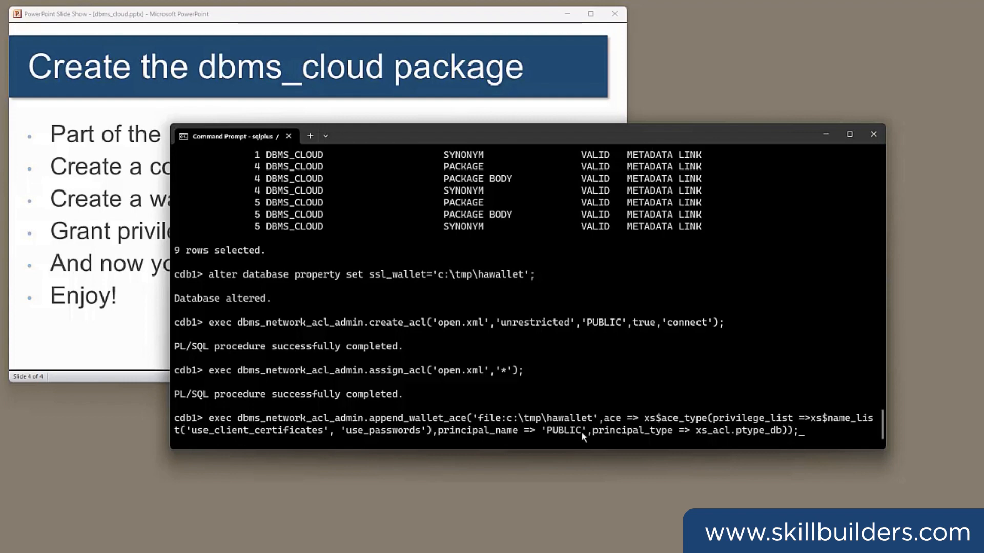
{"action": "key", "text": "Return"}
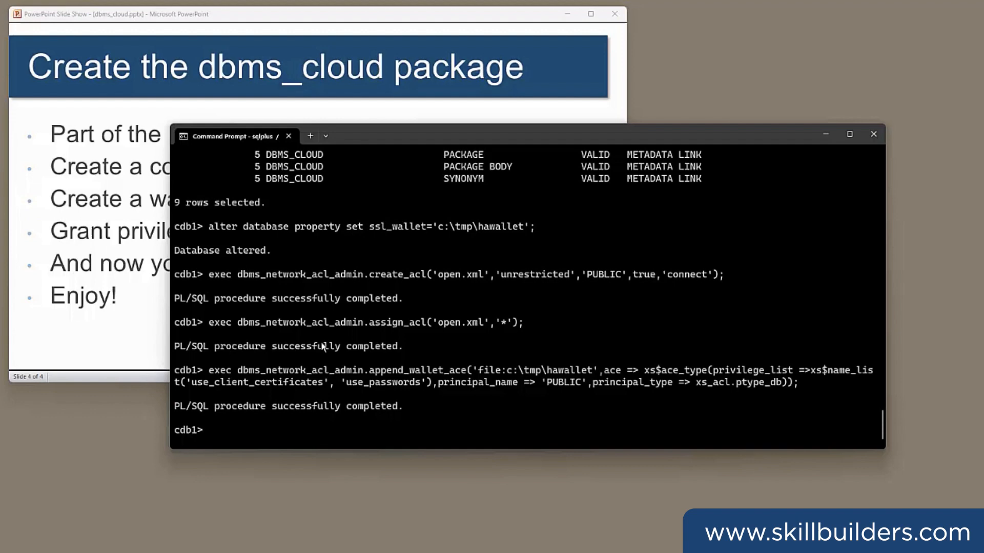
{"action": "type", "text": "alter session set container=pdb1;"}
Switch to pdb1, create the FILES directory for c:\tmp\demo and grant all on it to public
{"action": "key", "text": "Return"}
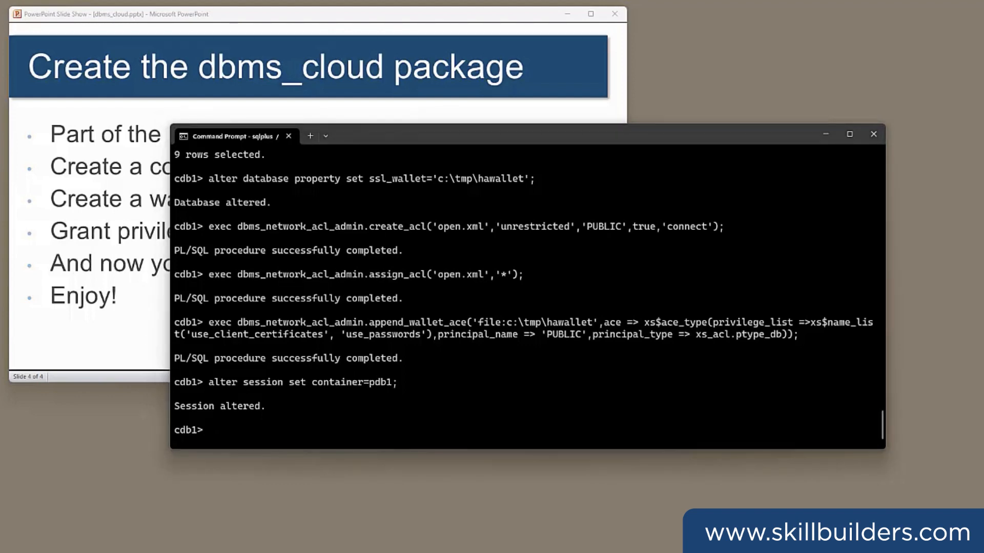
{"action": "type", "text": "create directory files as 'c:\\tmp\\demo';"}
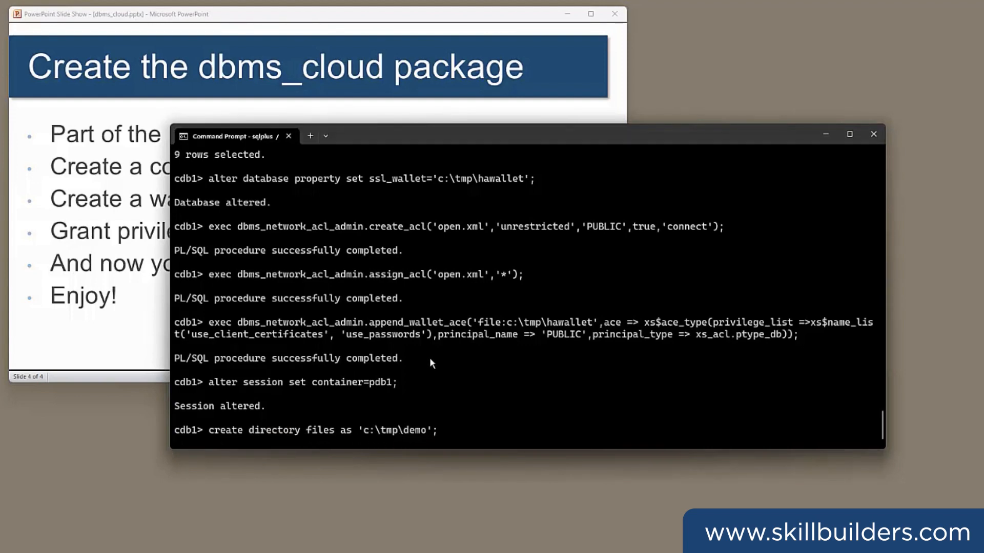
{"action": "key", "text": "Return"}
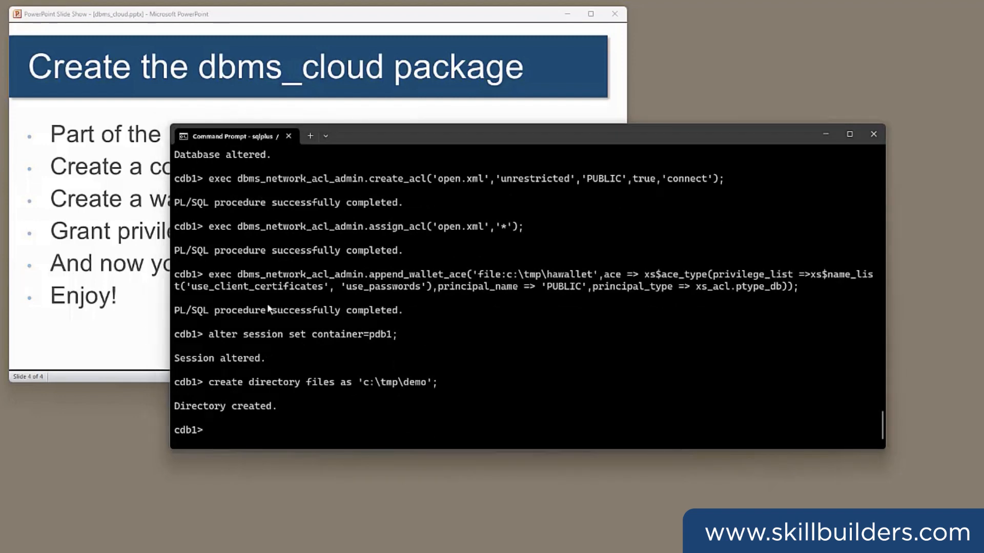
{"action": "type", "text": "grant all on directory files to public;"}
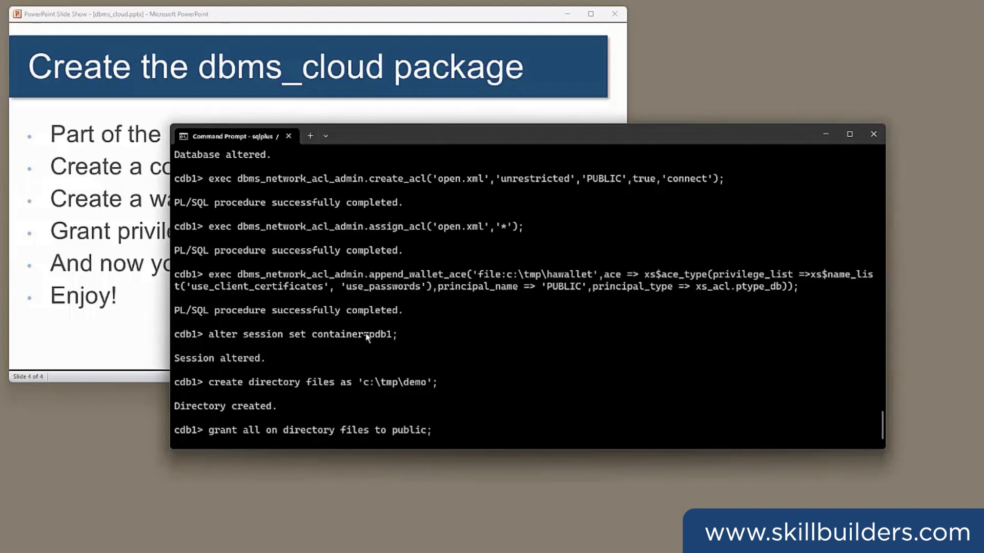
{"action": "key", "text": "Return"}
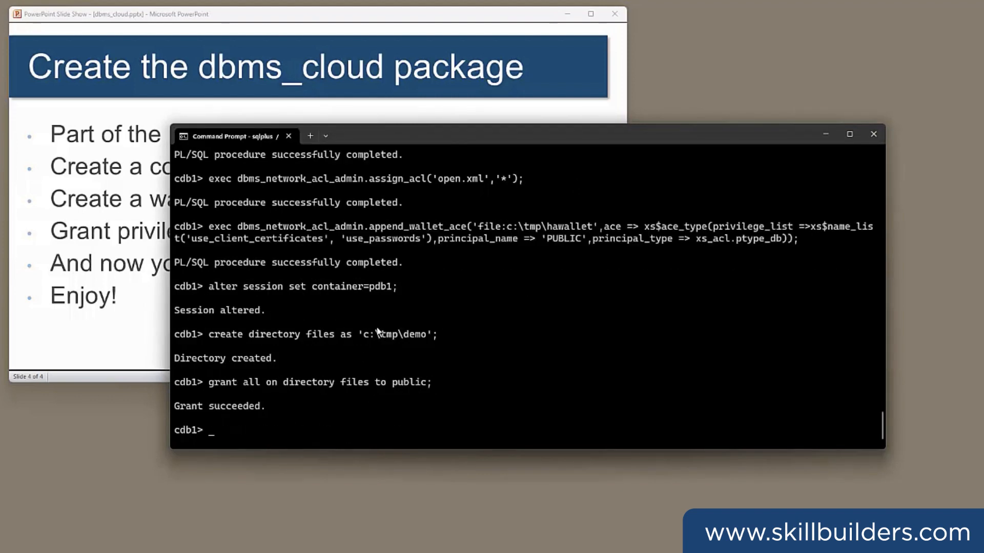
{"action": "type", "text": "h"}
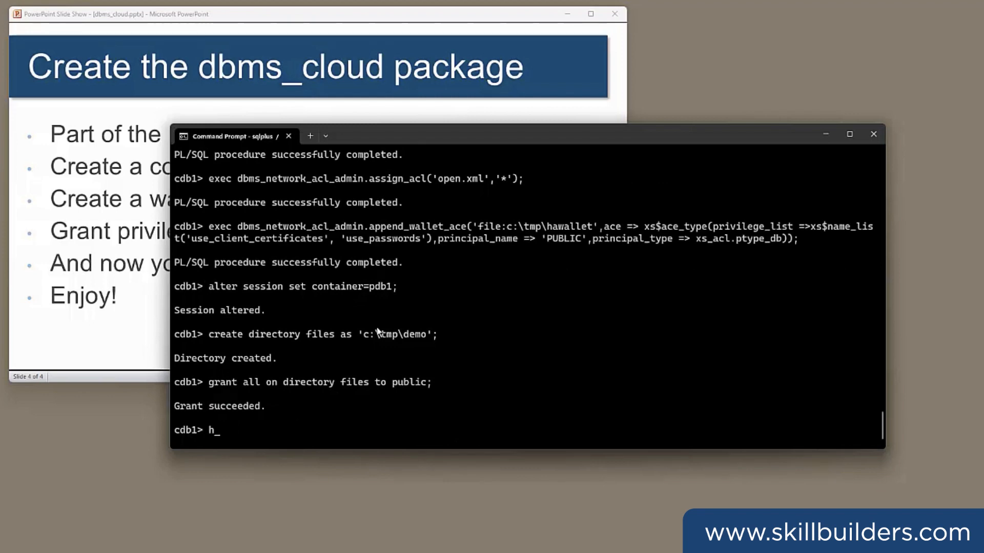
{"action": "type", "text": "ost"}
From a host shell, list c:\tmp\demo and copy the file name kunstwerk_1.jpg
{"action": "key", "text": "Return"}
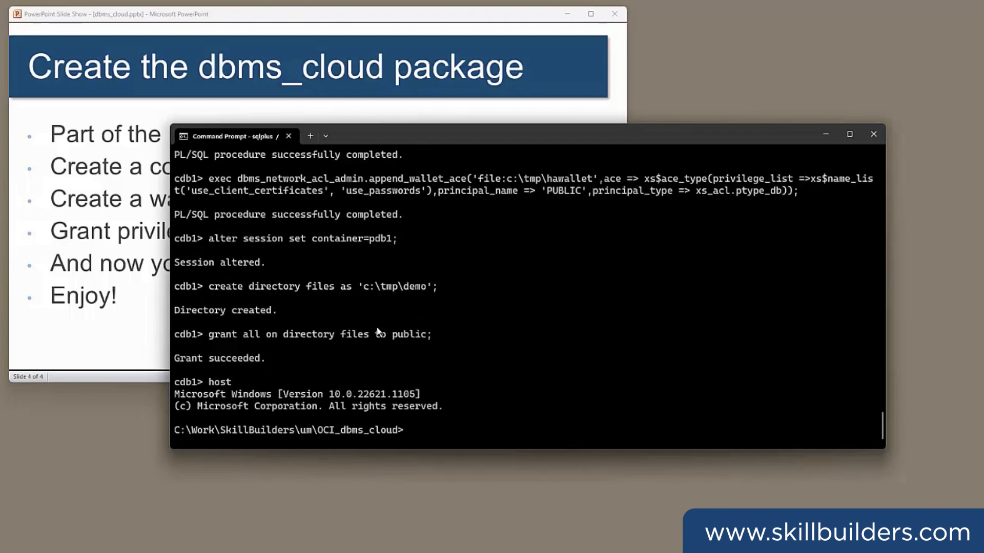
{"action": "type", "text": "dir"}
{"action": "left_click_drag", "start_coordinate": [364, 286], "coordinate": [422, 287]}
{"action": "key", "text": "ctrl+c"}
{"action": "key", "text": "ctrl+v"}
{"action": "key", "text": "Return"}
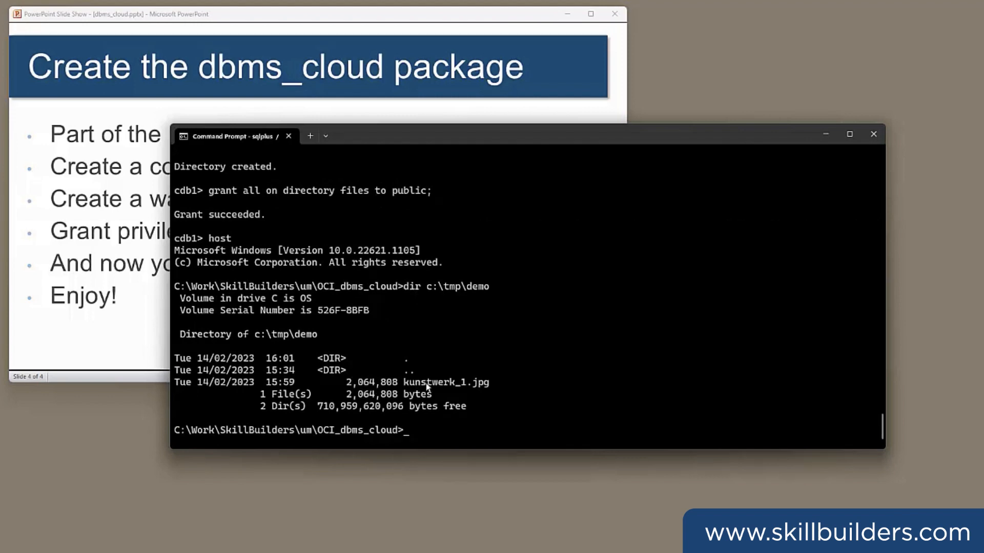
{"action": "left_click_drag", "start_coordinate": [405, 382], "coordinate": [499, 380]}
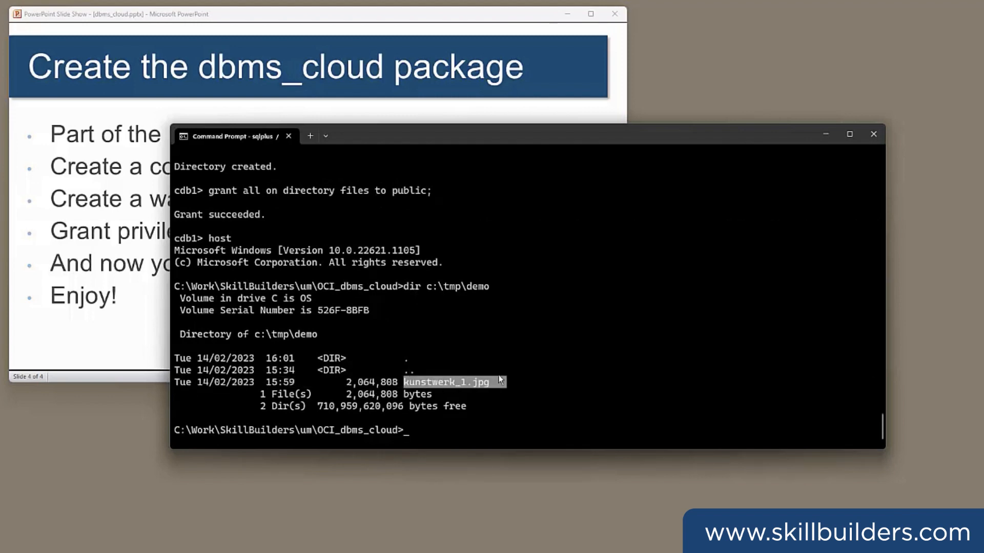
{"action": "key", "text": "ctrl+c"}
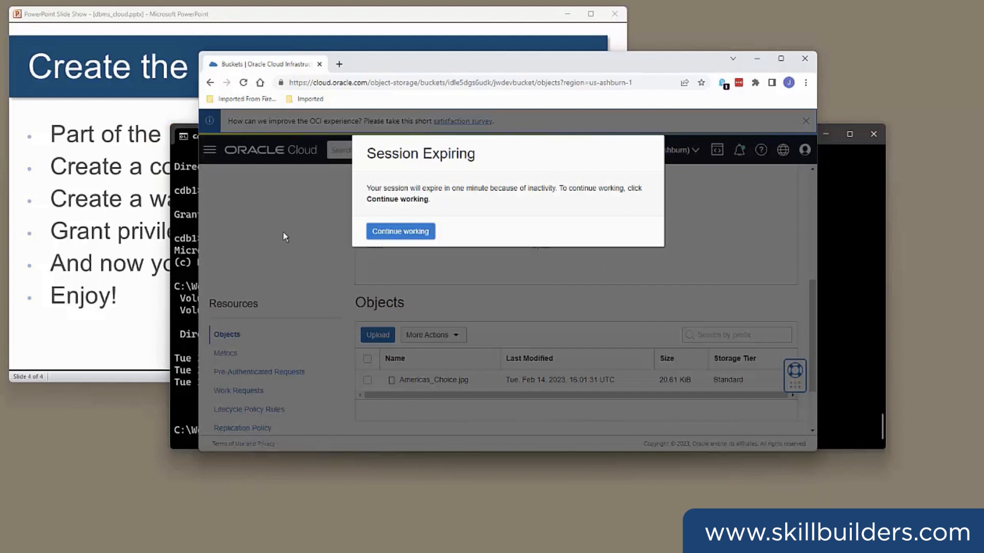
Continue the cloud session, view jwdevbucket's single object Americas_Choice.jpg, then minimize the browser
{"action": "left_click", "coordinate": [408, 231]}
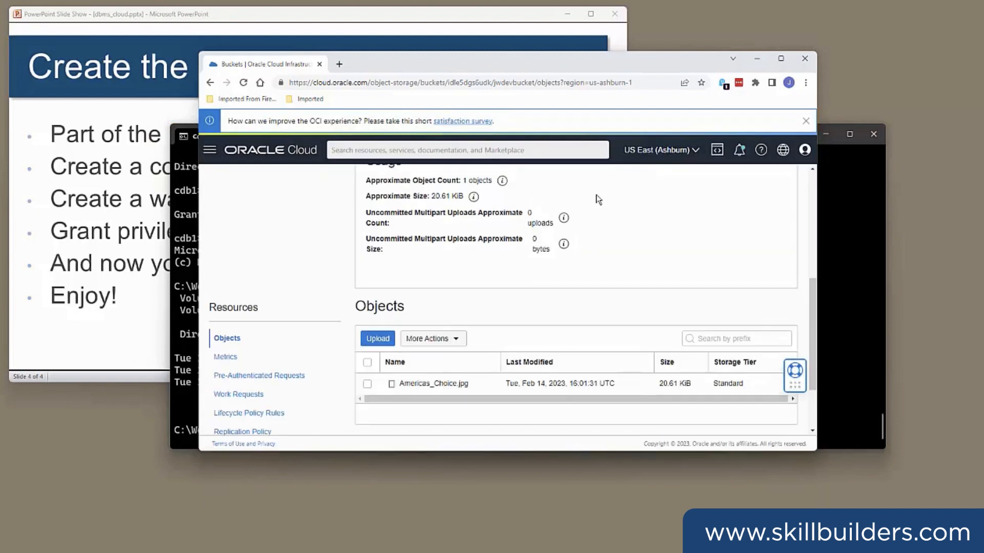
{"action": "scroll", "coordinate": [400, 223], "scroll_direction": "up", "scroll_amount": 5}
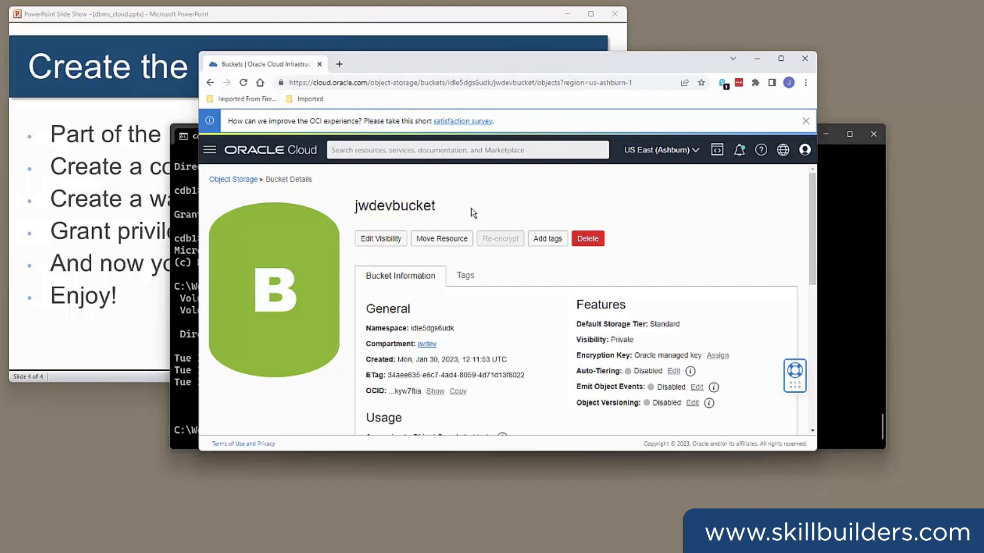
{"action": "scroll", "coordinate": [459, 205], "scroll_direction": "down", "scroll_amount": 1}
{"action": "scroll", "coordinate": [459, 204], "scroll_direction": "down", "scroll_amount": 2}
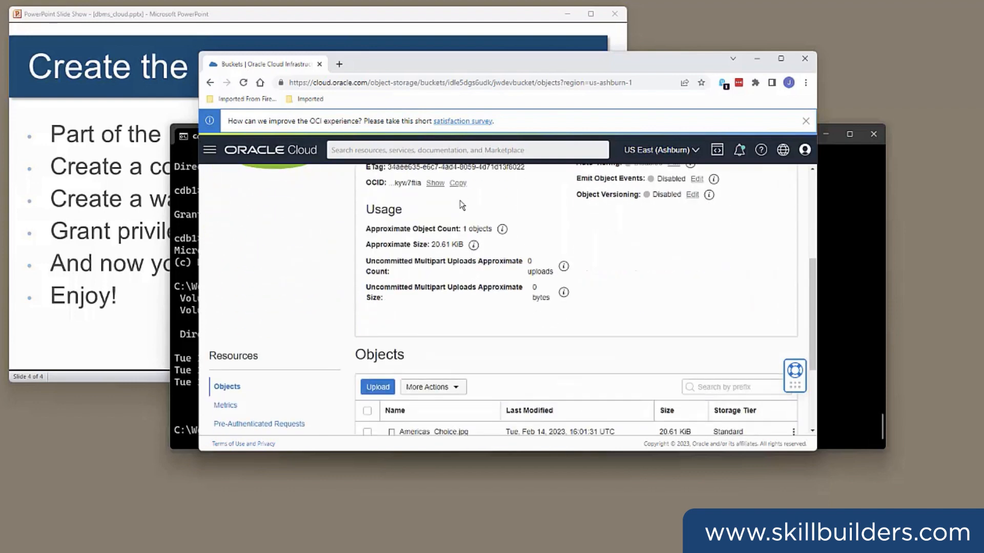
{"action": "scroll", "coordinate": [460, 205], "scroll_direction": "down", "scroll_amount": 1}
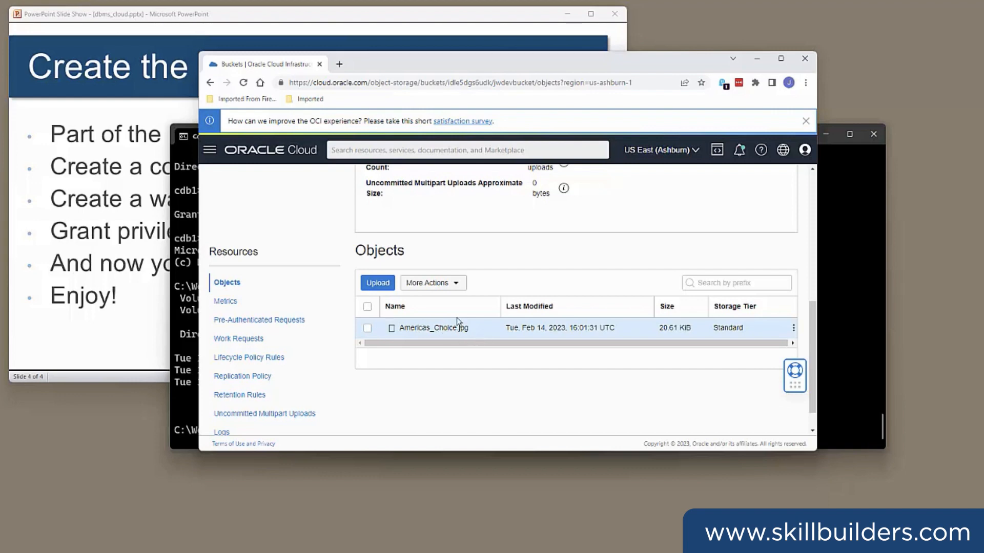
{"action": "left_click_drag", "start_coordinate": [527, 71], "coordinate": [534, 102]}
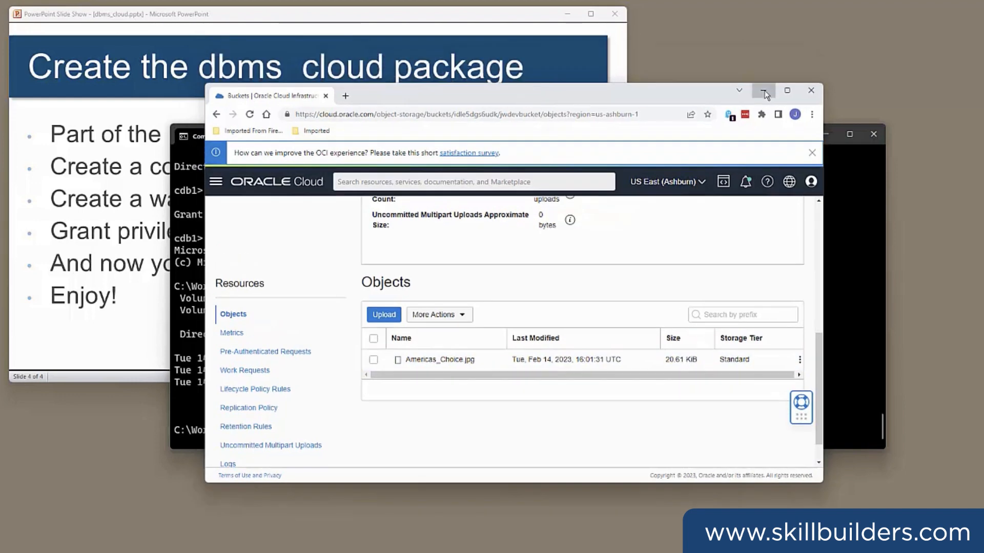
{"action": "left_click", "coordinate": [764, 91]}
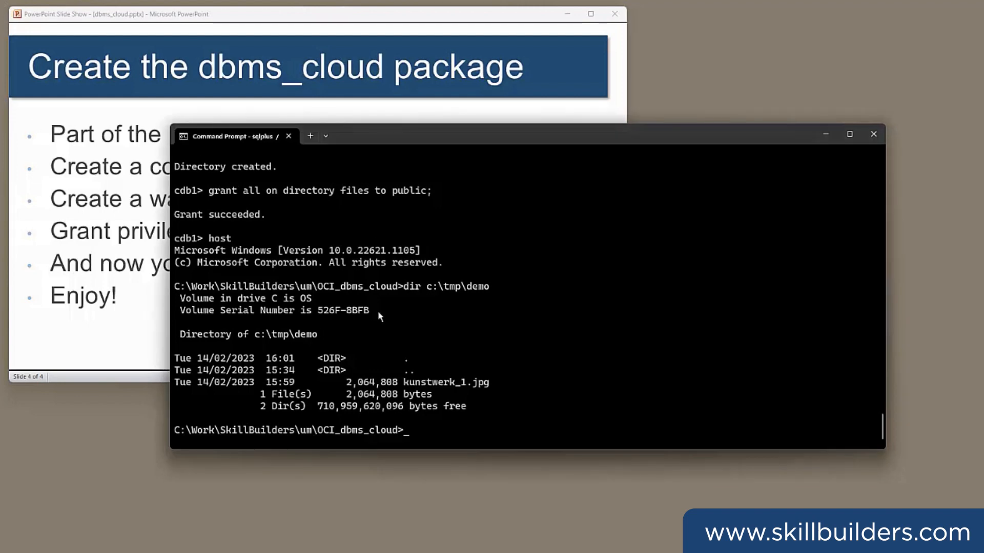
{"action": "type", "text": "exit"}
Return to SQL*Plus and create the temp_for_demo credential with dbms_credential.create_credential
{"action": "key", "text": "Return"}
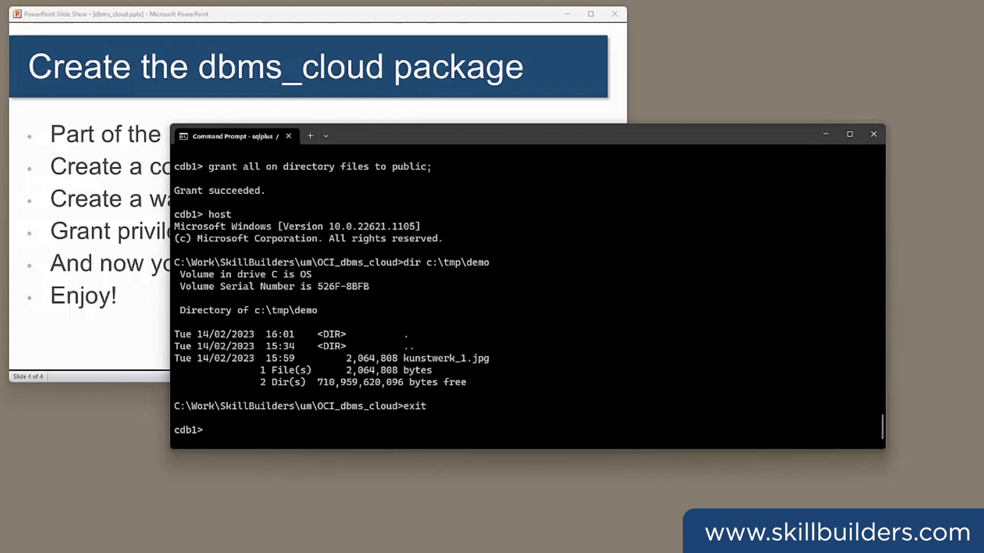
{"action": "type", "text": "exec dbms_credential.create_credential('temp_for_demo','jwbucketuser','uF].70HcPzwrNLmnzQ[b');"}
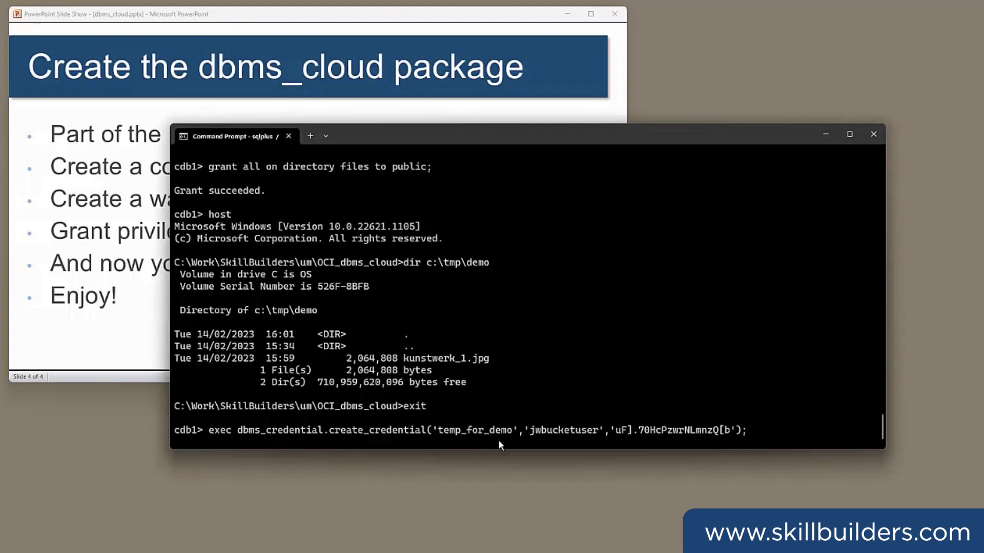
{"action": "left_click_drag", "start_coordinate": [526, 432], "coordinate": [596, 432]}
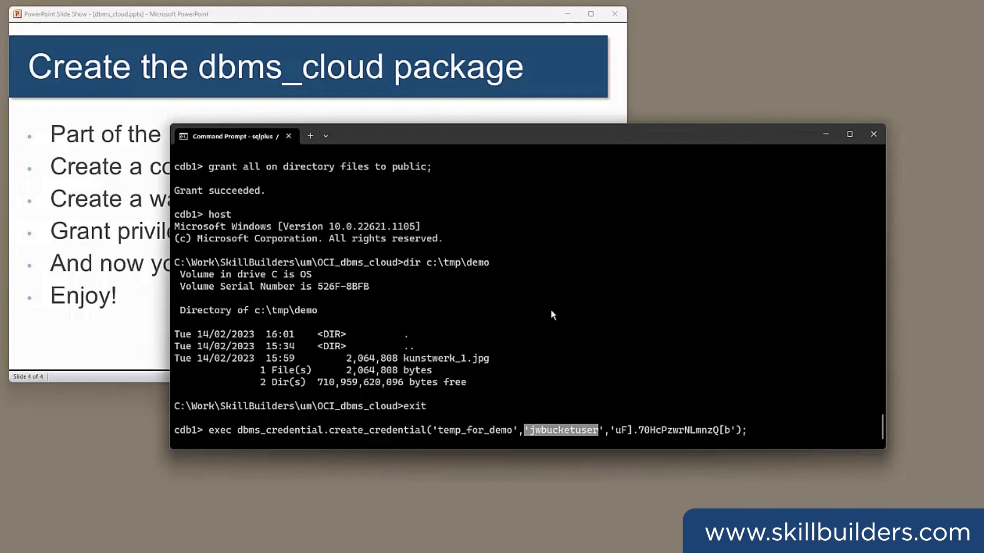
{"action": "key", "text": "Return"}
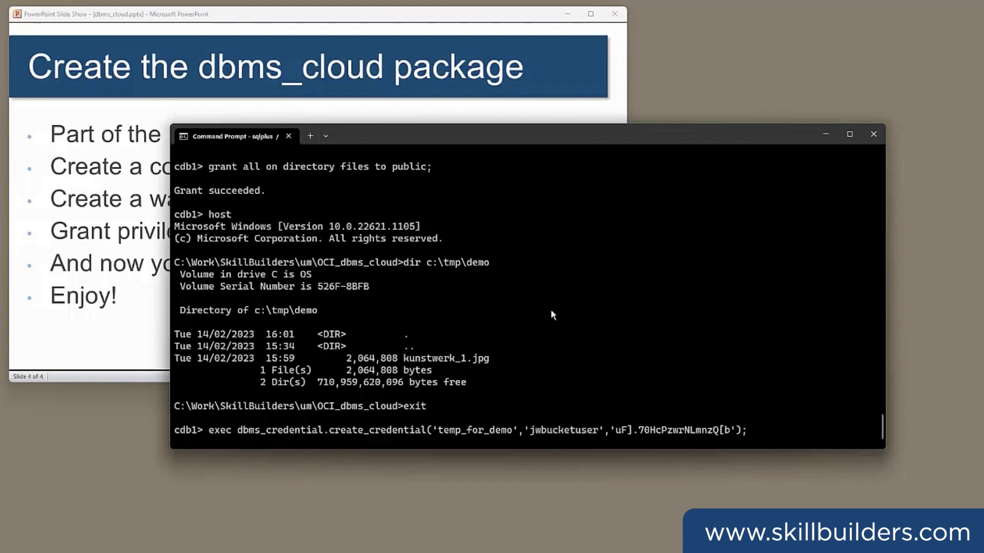
{"action": "key", "text": "Return"}
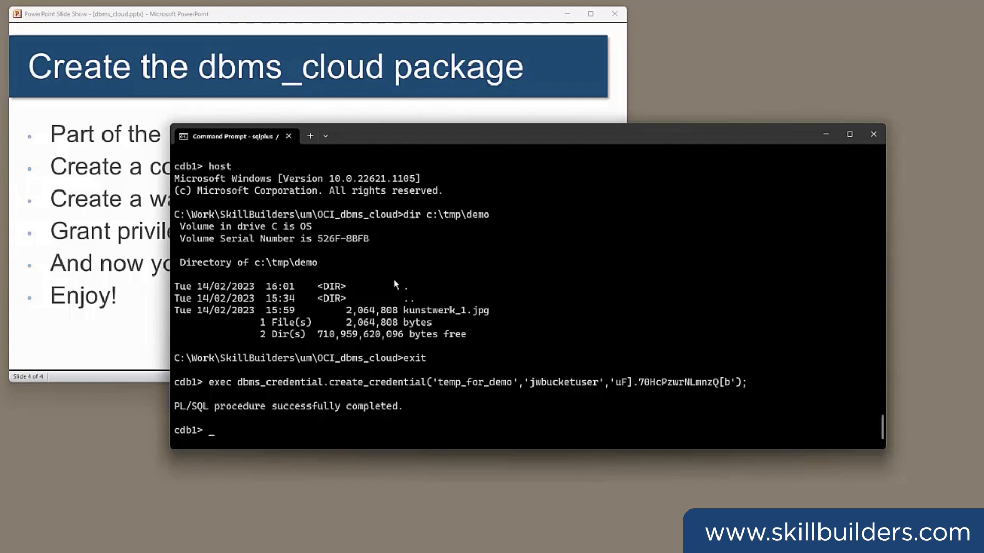
{"action": "type", "text": "desc dbms_"}
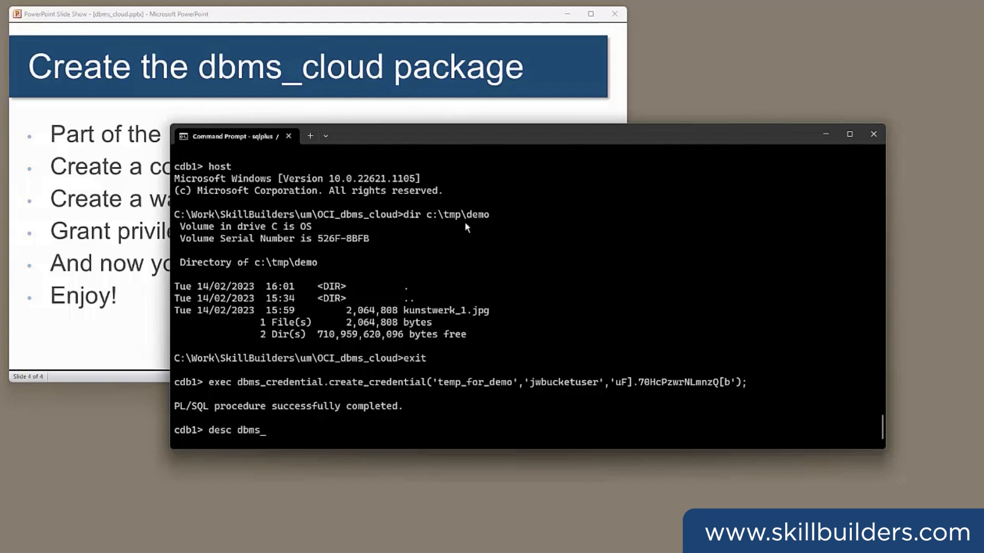
{"action": "type", "text": "cloud"}
{"action": "key", "text": "Return"}
{"action": "scroll", "coordinate": [489, 216], "scroll_direction": "up", "scroll_amount": 2}
{"action": "scroll", "coordinate": [444, 218], "scroll_direction": "up", "scroll_amount": 2}
{"action": "scroll", "coordinate": [431, 218], "scroll_direction": "up", "scroll_amount": 2}
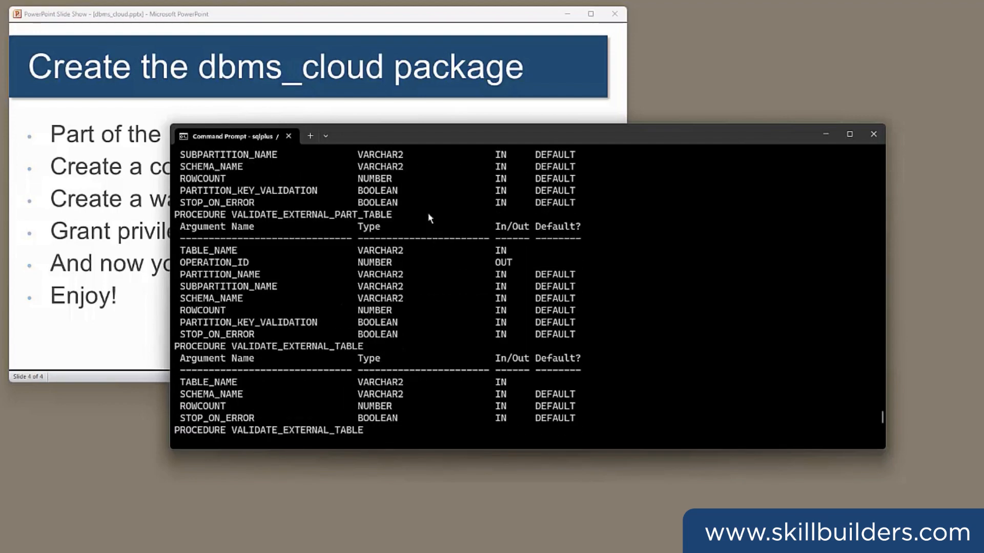
{"action": "scroll", "coordinate": [428, 218], "scroll_direction": "up", "scroll_amount": 2}
{"action": "scroll", "coordinate": [428, 217], "scroll_direction": "up", "scroll_amount": 5}
{"action": "scroll", "coordinate": [428, 217], "scroll_direction": "up", "scroll_amount": 5}
{"action": "scroll", "coordinate": [428, 216], "scroll_direction": "up", "scroll_amount": 5}
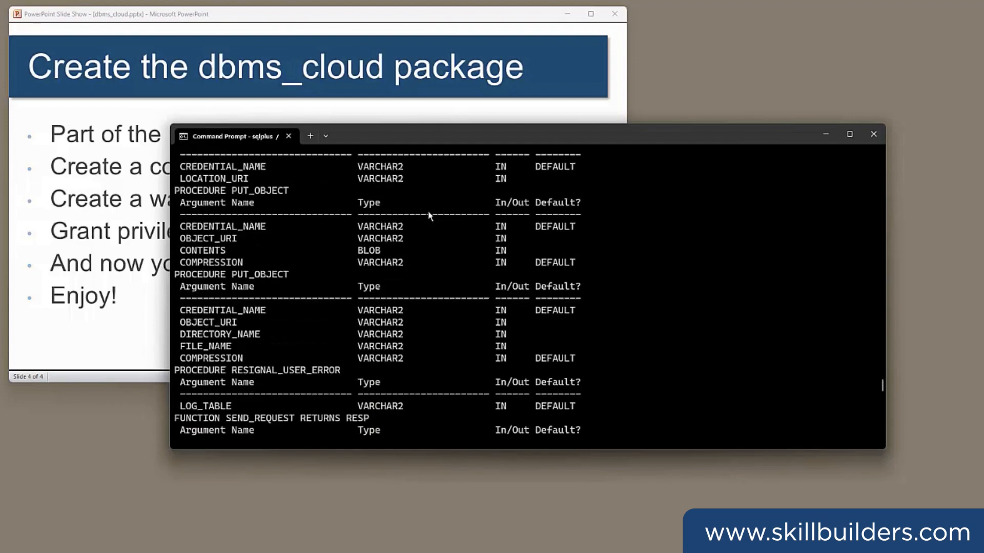
{"action": "scroll", "coordinate": [429, 215], "scroll_direction": "up", "scroll_amount": 5}
{"action": "scroll", "coordinate": [429, 215], "scroll_direction": "down", "scroll_amount": 2}
{"action": "scroll", "coordinate": [428, 213], "scroll_direction": "down", "scroll_amount": 1}
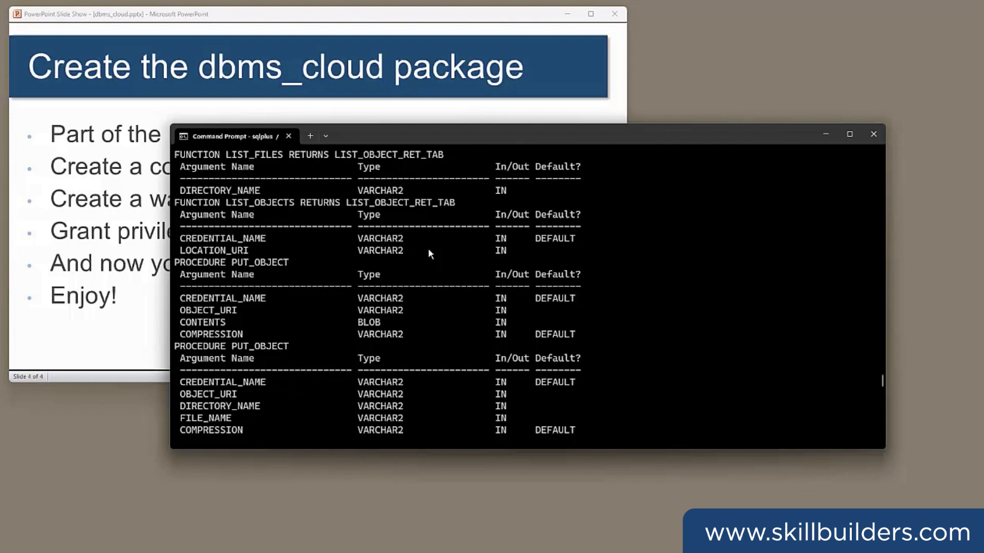
{"action": "scroll", "coordinate": [416, 234], "scroll_direction": "down", "scroll_amount": 4}
{"action": "scroll", "coordinate": [423, 248], "scroll_direction": "down", "scroll_amount": 6}
{"action": "scroll", "coordinate": [436, 239], "scroll_direction": "down", "scroll_amount": 6}
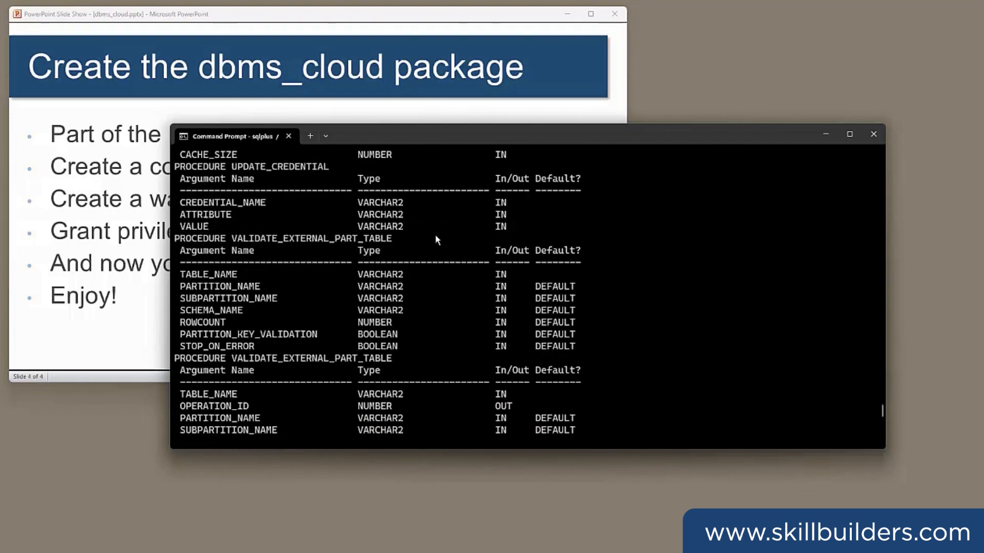
{"action": "scroll", "coordinate": [435, 234], "scroll_direction": "down", "scroll_amount": 5}
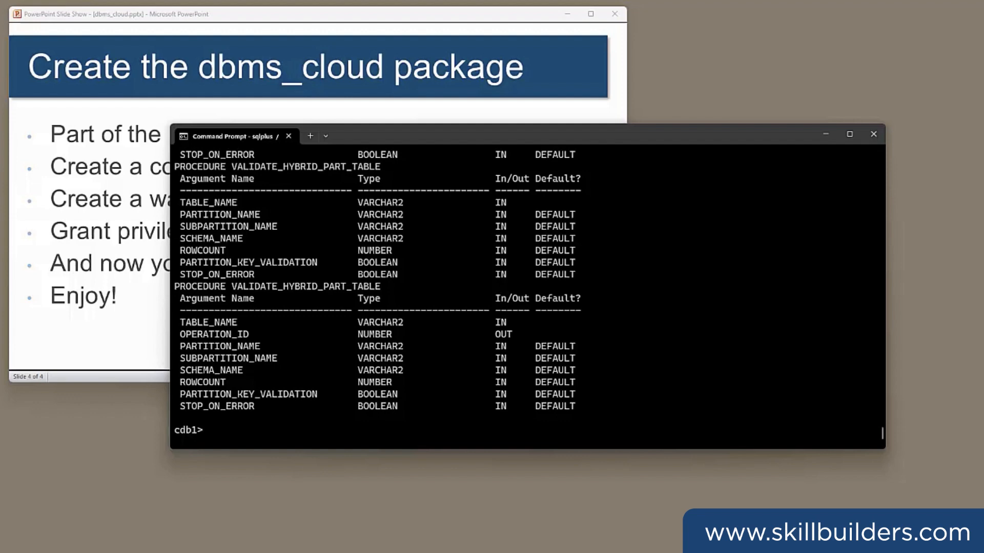
Query dbms_cloud.list_objects('temp_for_demo', bucket URI), returning Americas_Choice.jpg, then minimize the browser
{"action": "key", "text": "ctrl+v"}
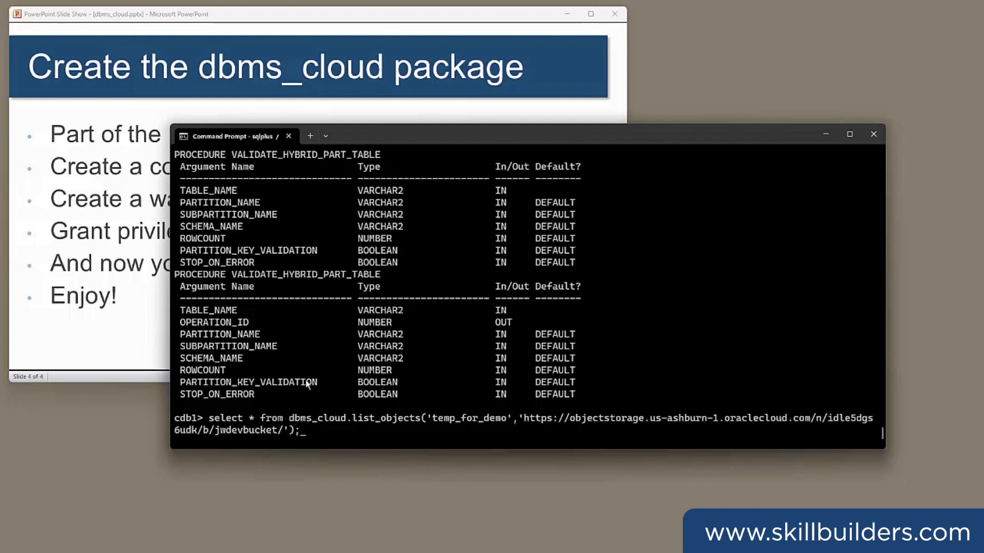
{"action": "key", "text": "Return"}
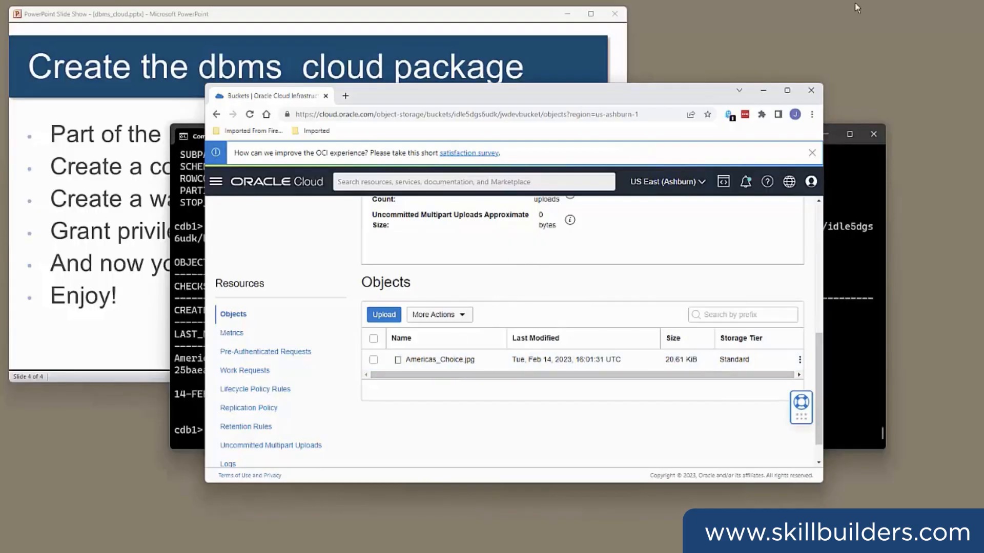
{"action": "left_click", "coordinate": [763, 92]}
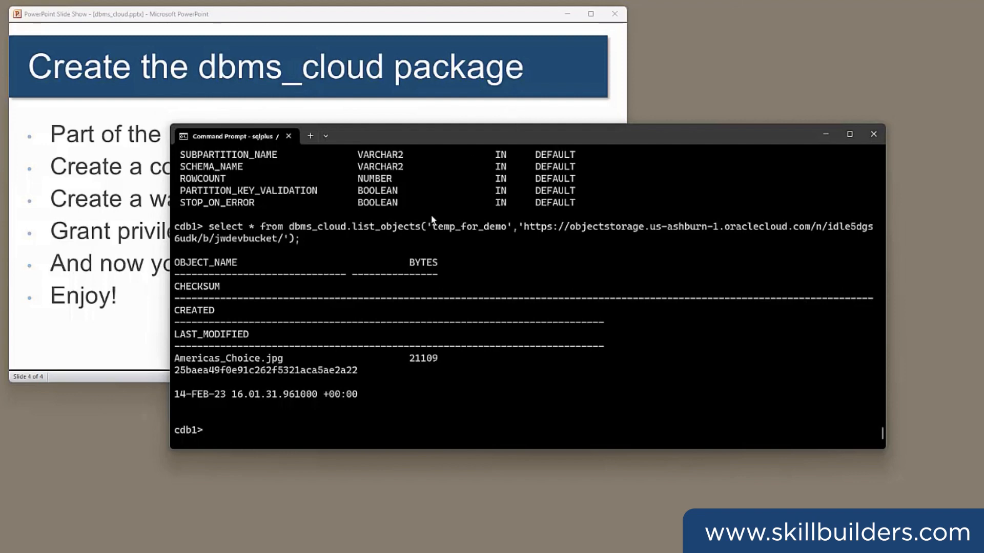
List the files in c:\tmp\demo from SQL*Plus with host dir
{"action": "left_click", "coordinate": [327, 350]}
{"action": "type", "text": "h"}
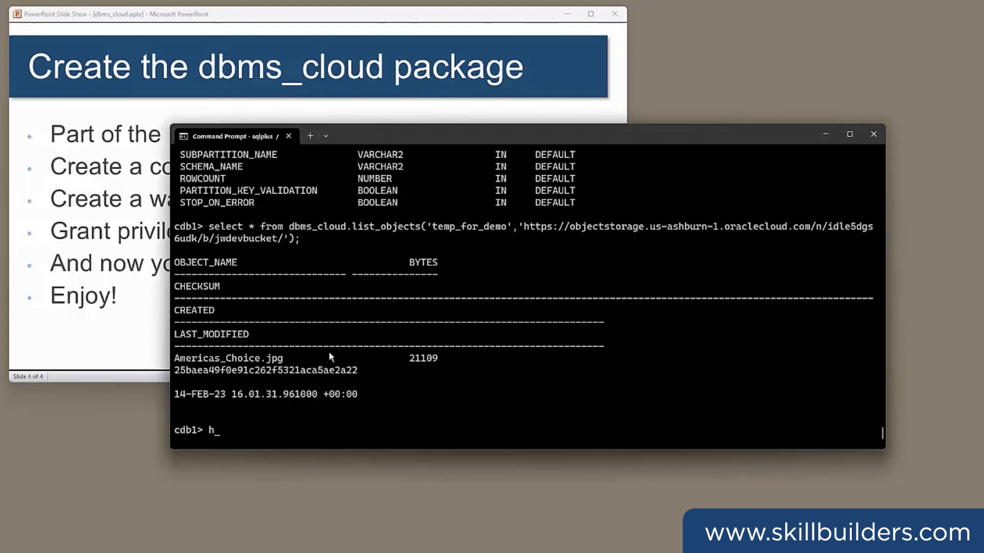
{"action": "type", "text": "ost "}
{"action": "type", "text": "c:\\t"}
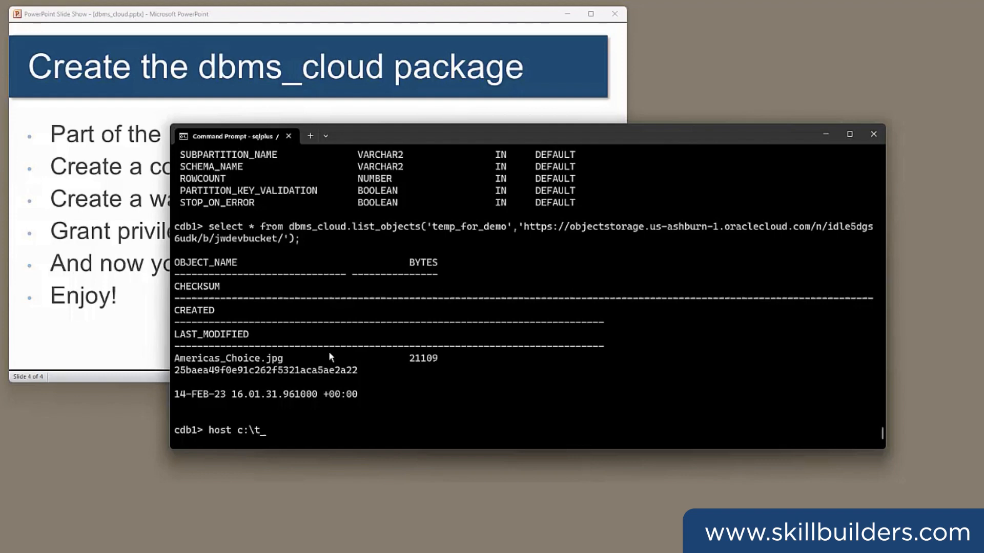
{"action": "type", "text": "mp\\demo"}
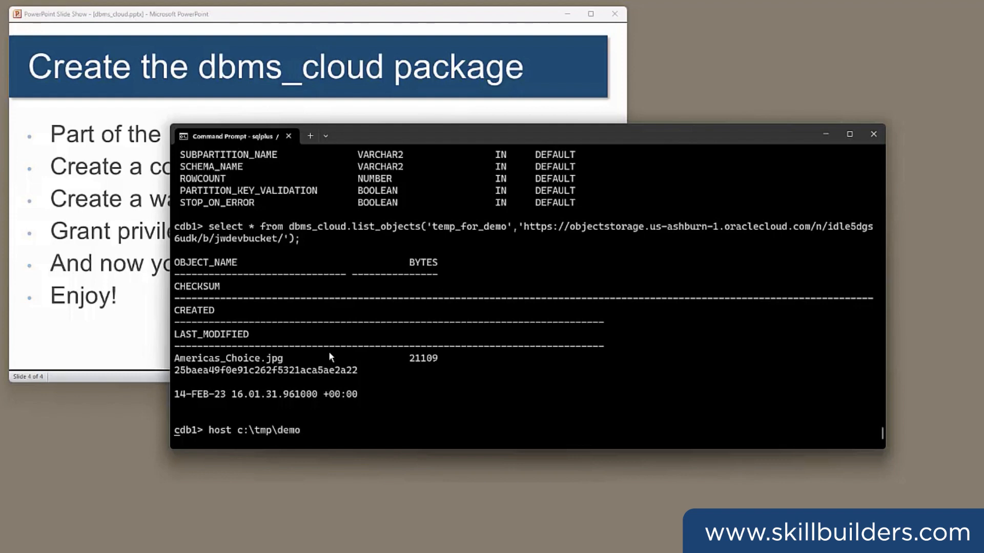
{"action": "key", "text": "Return"}
{"action": "key", "text": "Up"}
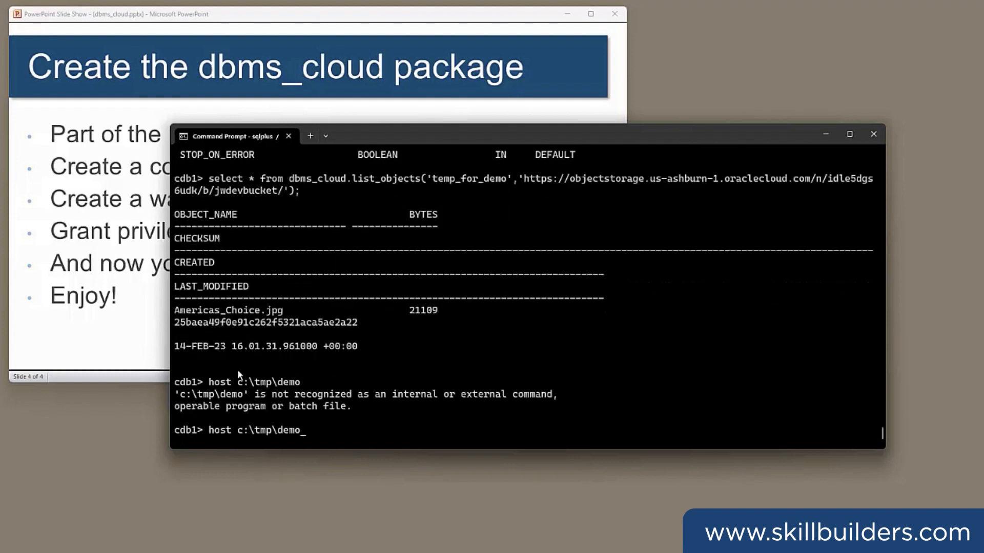
{"action": "key", "text": "ctrl+Left"}
{"action": "type", "text": "dir"}
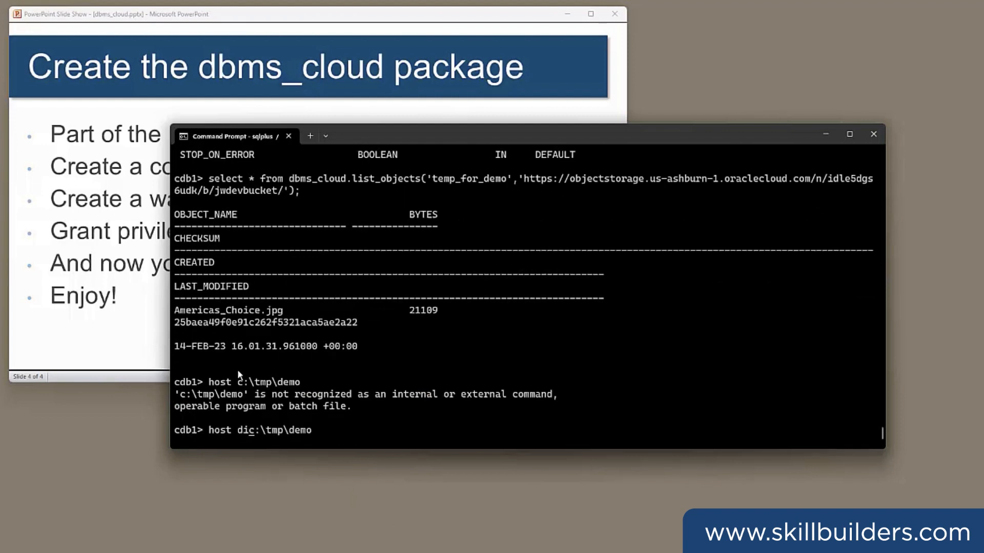
{"action": "key", "text": "Return"}
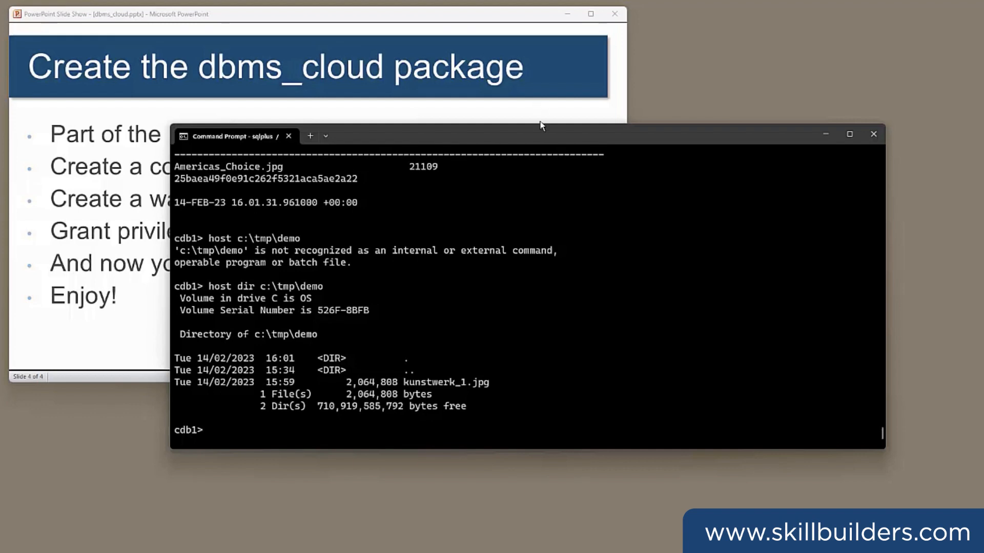
{"action": "type", "text": "exec dbms_cloud.put_object('temp_for_demo','https://objectstorage.us-ashburn-1.oraclecloud.com/n/idle5dgs6udk/b/jwdevbucket/o/kunstwerk_1.jpg','FILES','kunstwerk_1.jpg')"}
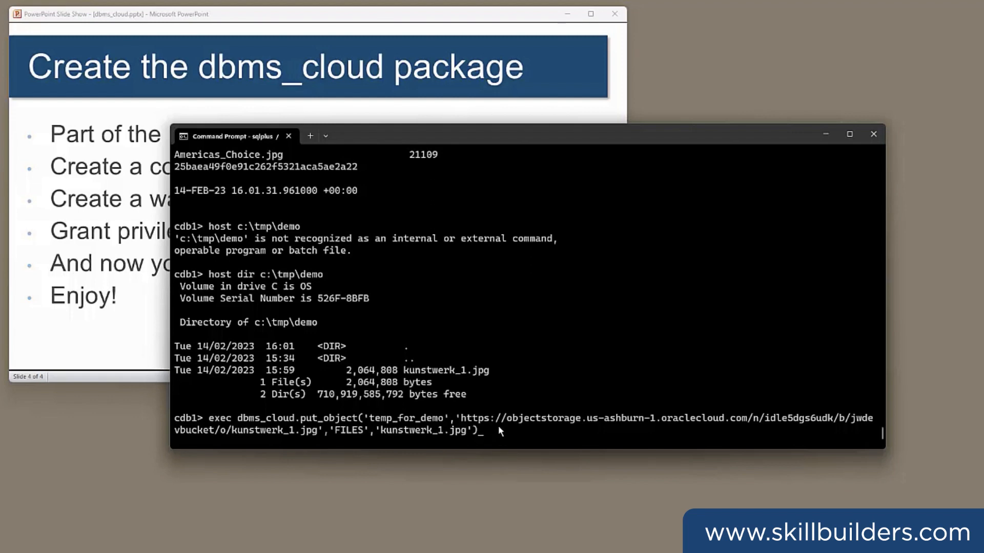
Upload kunstwerk_1.jpg via dbms_cloud.put_object and re-run list_objects to see both files
{"action": "key", "text": "Return"}
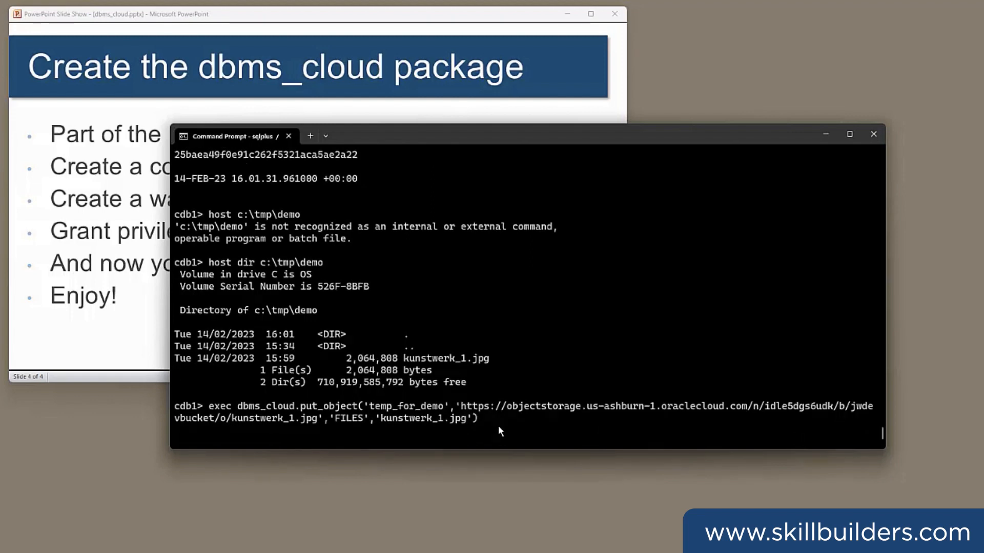
{"action": "key", "text": "Up"}
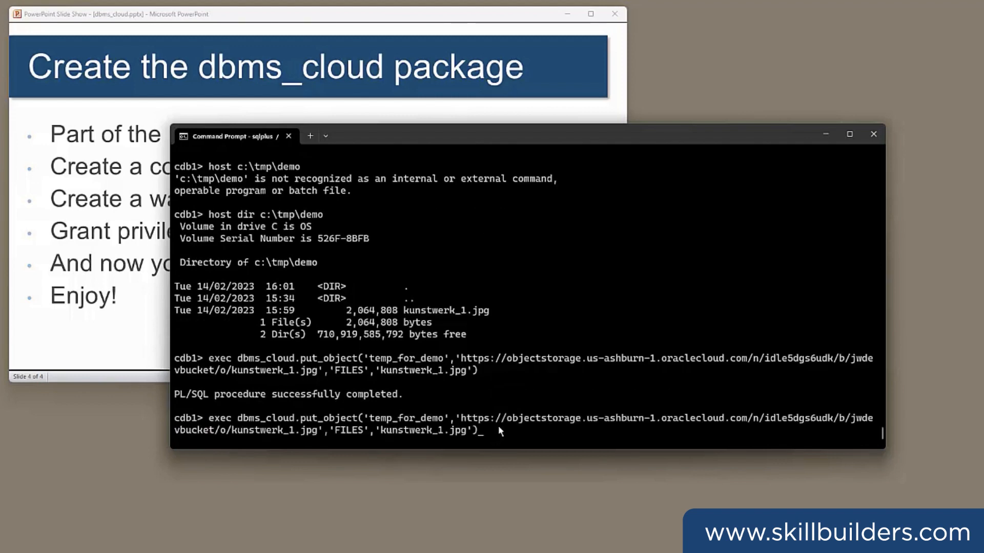
{"action": "key", "text": "Up"}
{"action": "key", "text": "Up"}
{"action": "key", "text": "Up"}
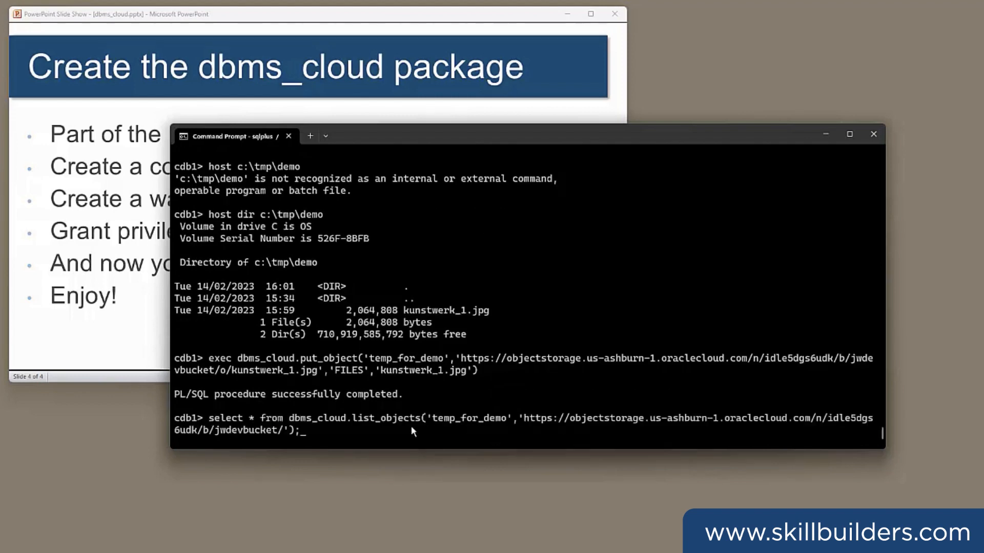
{"action": "key", "text": "Return"}
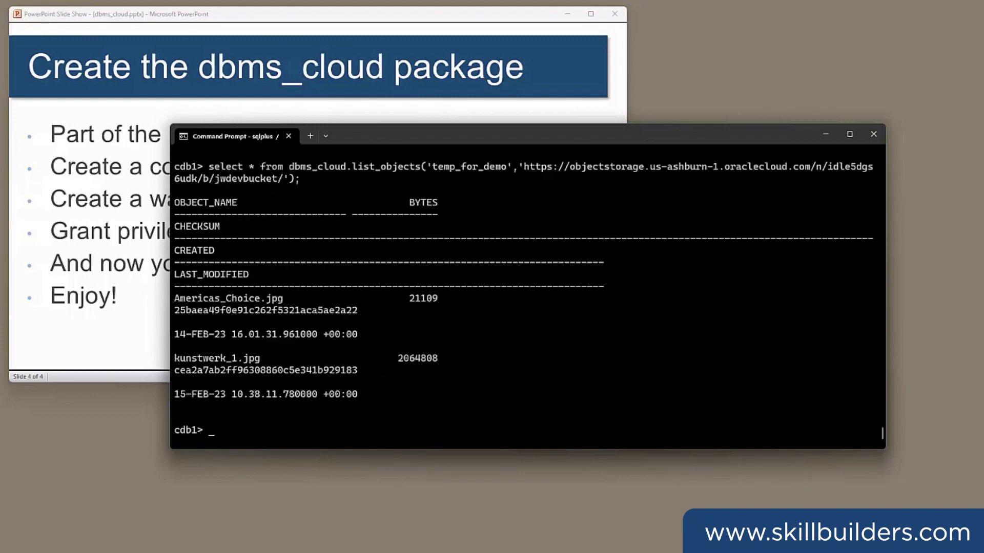
Reload the jwdevbucket page to show kunstwerk_1.jpg, then minimize the browser
{"action": "key", "text": "alt+Tab"}
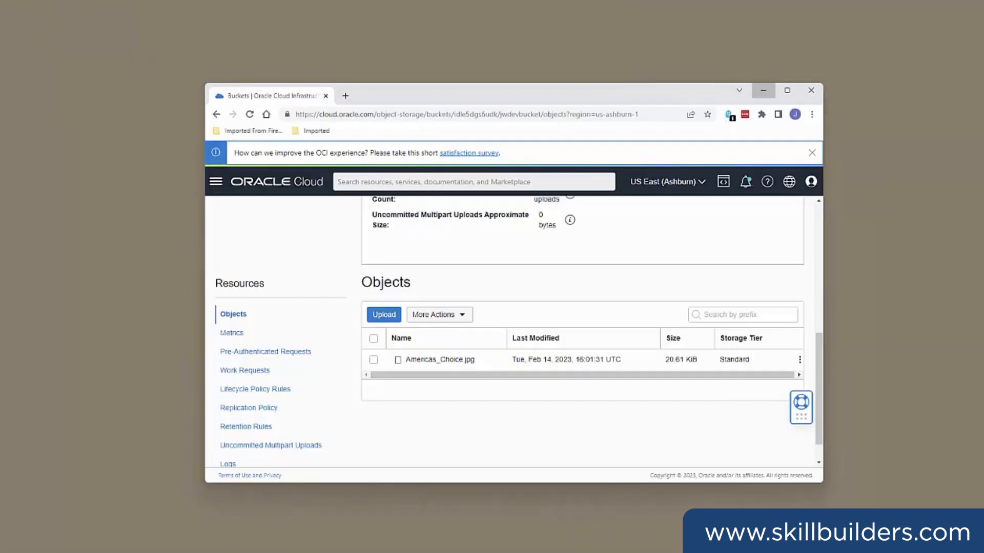
{"action": "left_click", "coordinate": [250, 115]}
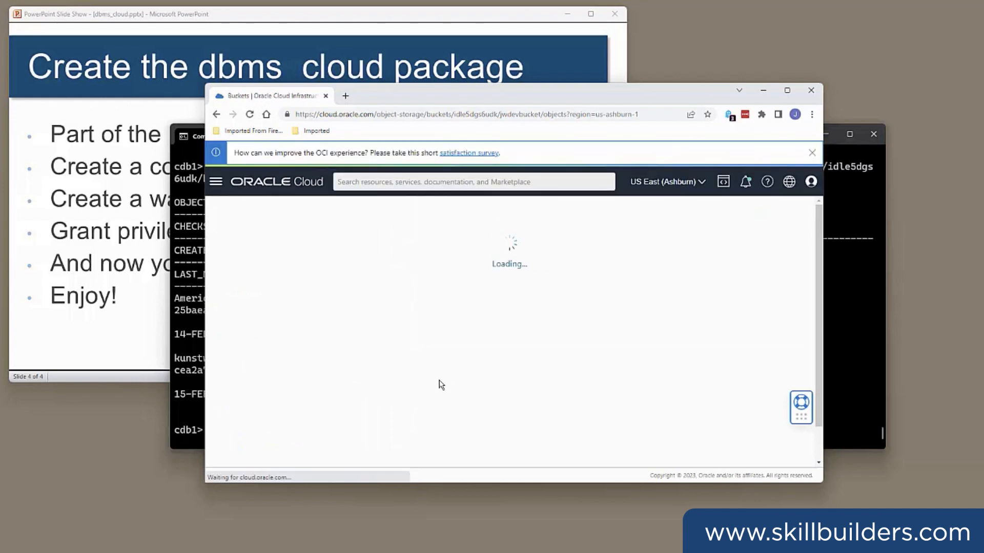
{"action": "scroll", "coordinate": [439, 384], "scroll_direction": "down", "scroll_amount": 1}
{"action": "scroll", "coordinate": [438, 382], "scroll_direction": "down", "scroll_amount": 2}
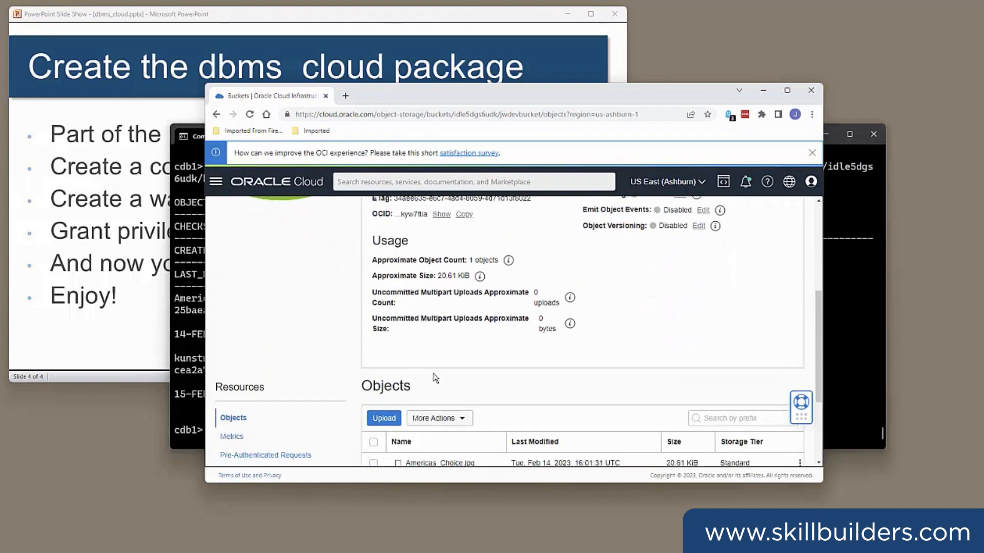
{"action": "scroll", "coordinate": [436, 382], "scroll_direction": "down", "scroll_amount": 2}
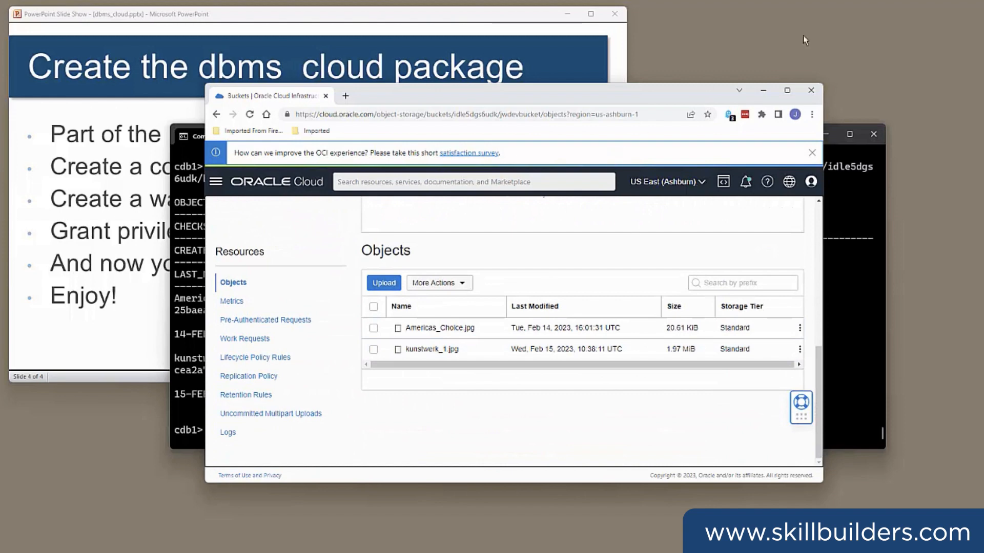
{"action": "left_click", "coordinate": [766, 91]}
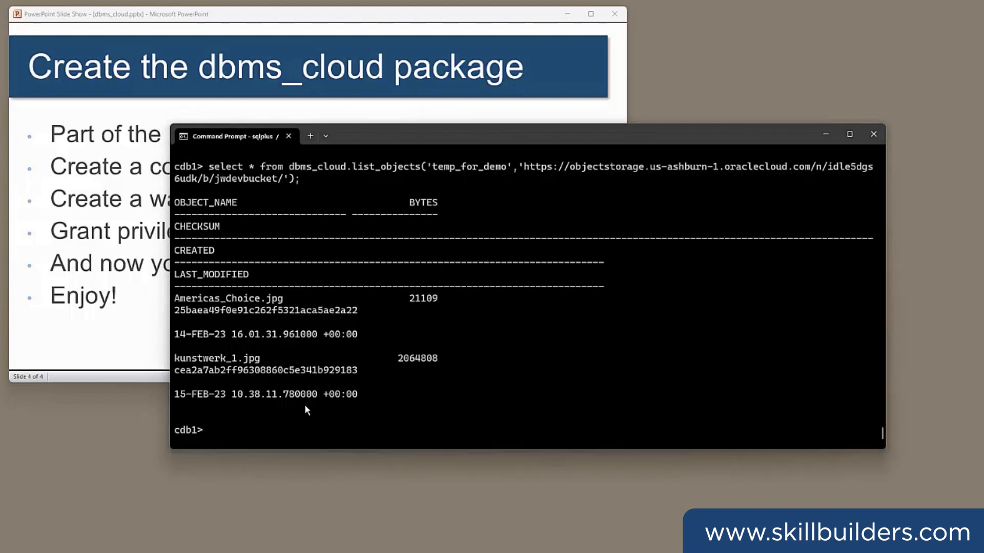
{"action": "type", "text": "exec dbms_cloud.get_object('temp_for_demo','https://objectstorage.us-ashburn-1.oraclecloud.com/n/idle5dgs6udk/b/jwdevbucket/o/Americas_Choice.jpg','FILES','Americas_Choice.jpg')"}
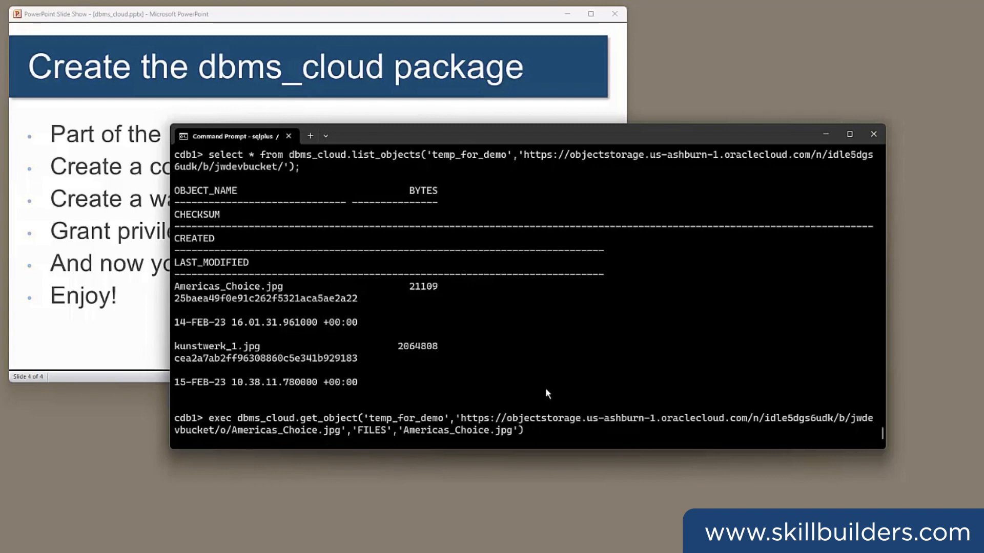
Download Americas_Choice.jpg with dbms_cloud.get_object and confirm it in c:\tmp\demo
{"action": "key", "text": "Return"}
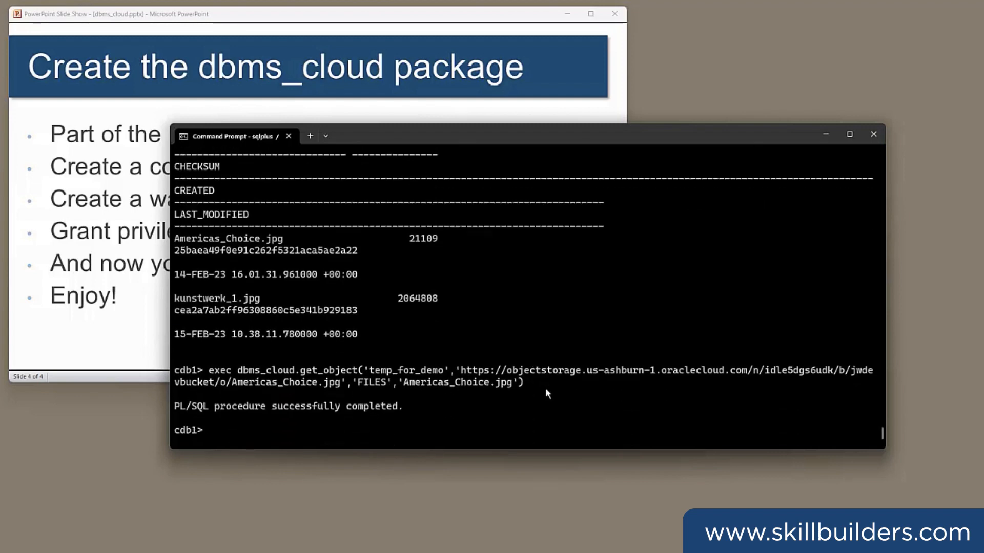
{"action": "type", "text": "select * from dbms_cloud.list_objects('temp_for_demo','https://objectstorage.us-ashburn-1.oraclecloud.com/n/idle5dgs6udk/b/jwdevbucket/');"}
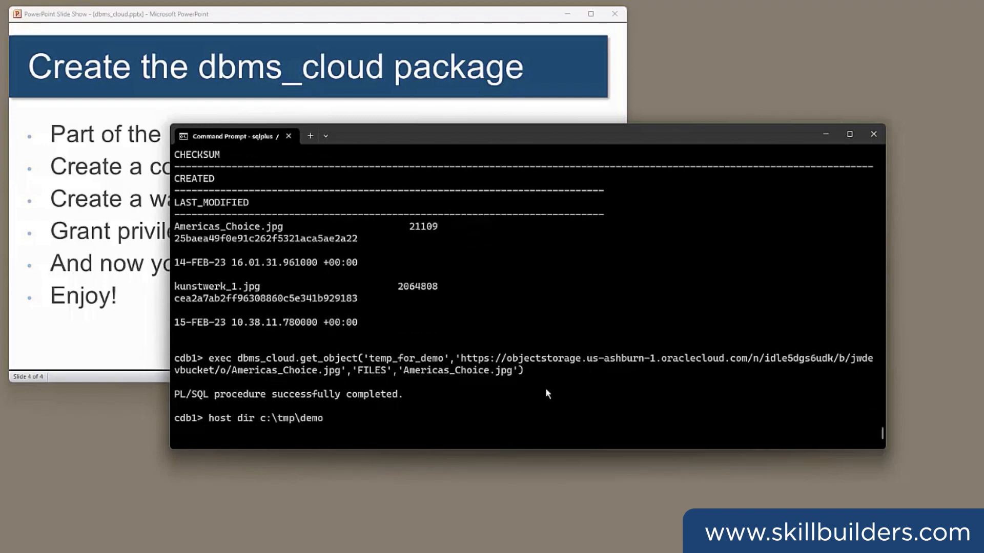
{"action": "key", "text": "Return"}
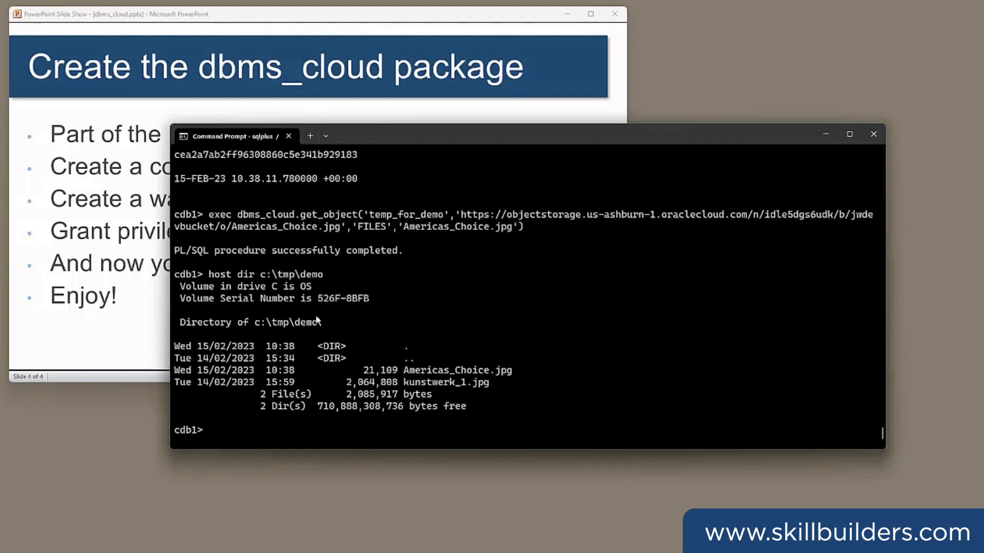
{"action": "scroll", "coordinate": [323, 306], "scroll_direction": "up", "scroll_amount": 8}
{"action": "scroll", "coordinate": [323, 306], "scroll_direction": "up", "scroll_amount": 3}
{"action": "scroll", "coordinate": [339, 323], "scroll_direction": "down", "scroll_amount": 11}
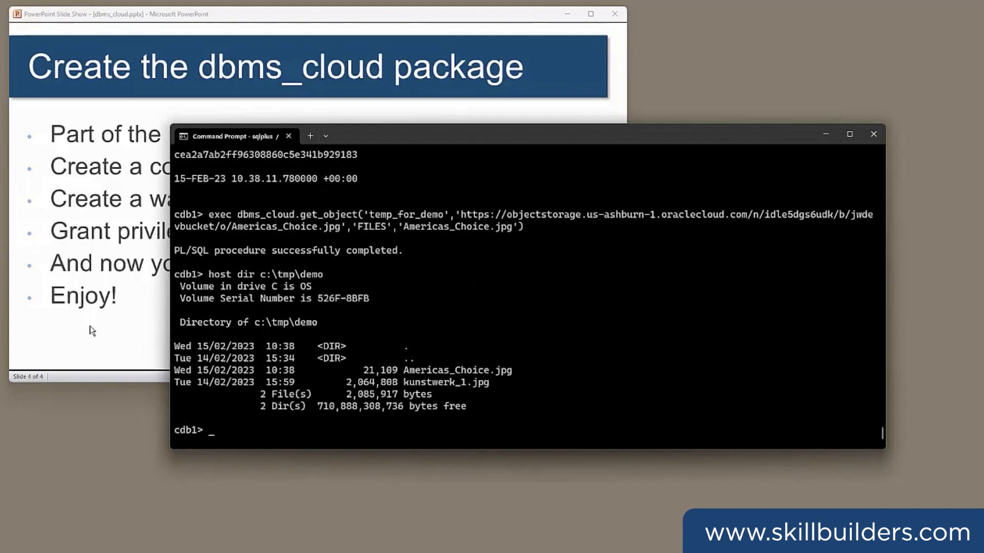
Bring the dbms_cloud summary slide show back to the front
{"action": "left_click", "coordinate": [94, 344]}
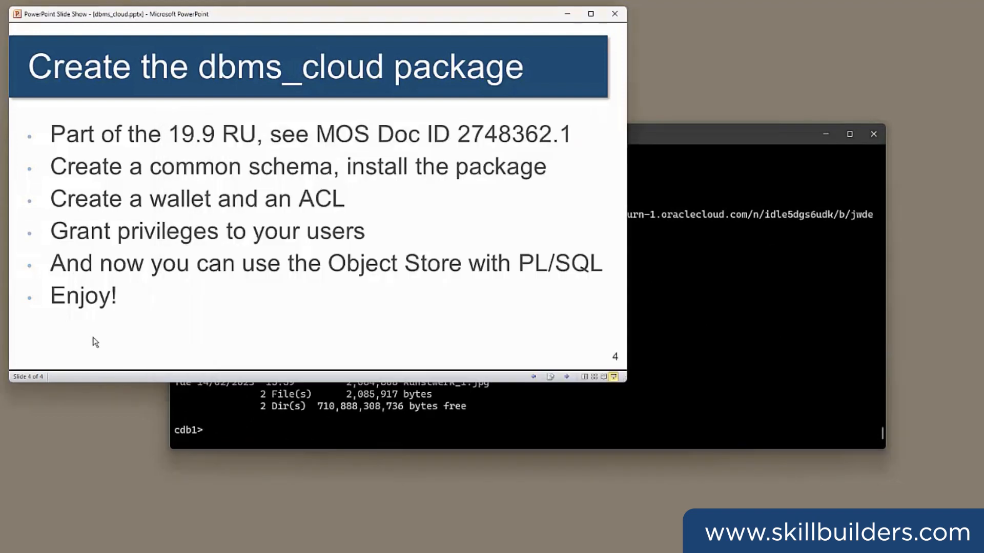